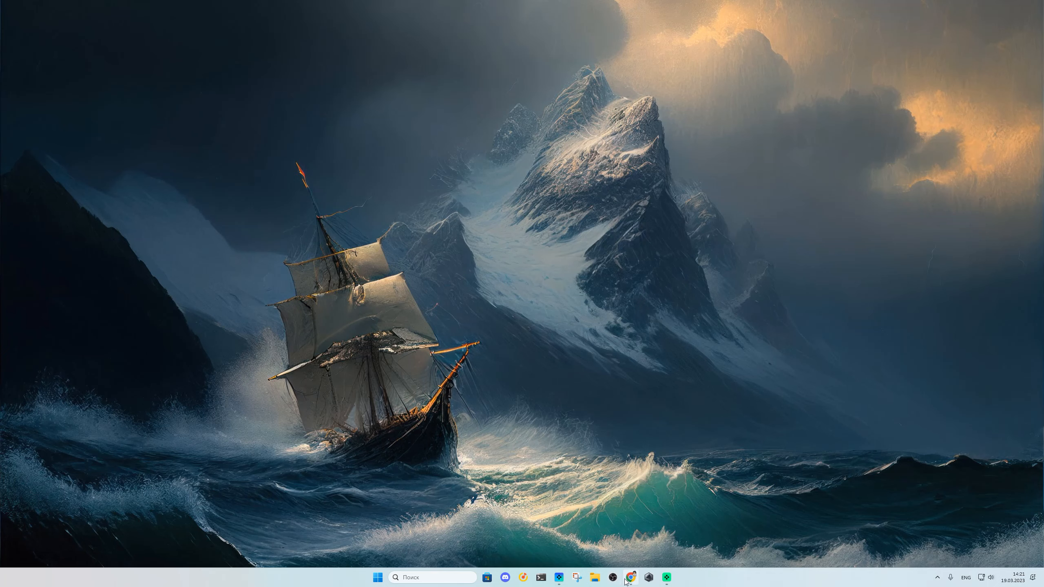
Switch to Chrome, open the official Ventoy website from the search results and go to its downloads page
{"action": "mouse_move", "coordinate": [630, 580]}
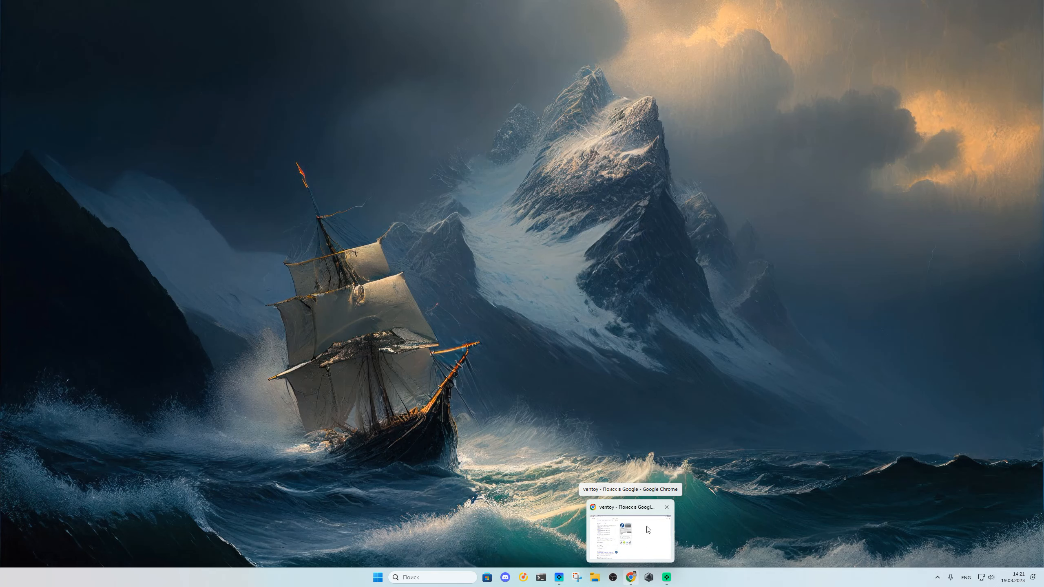
{"action": "left_click", "coordinate": [630, 577]}
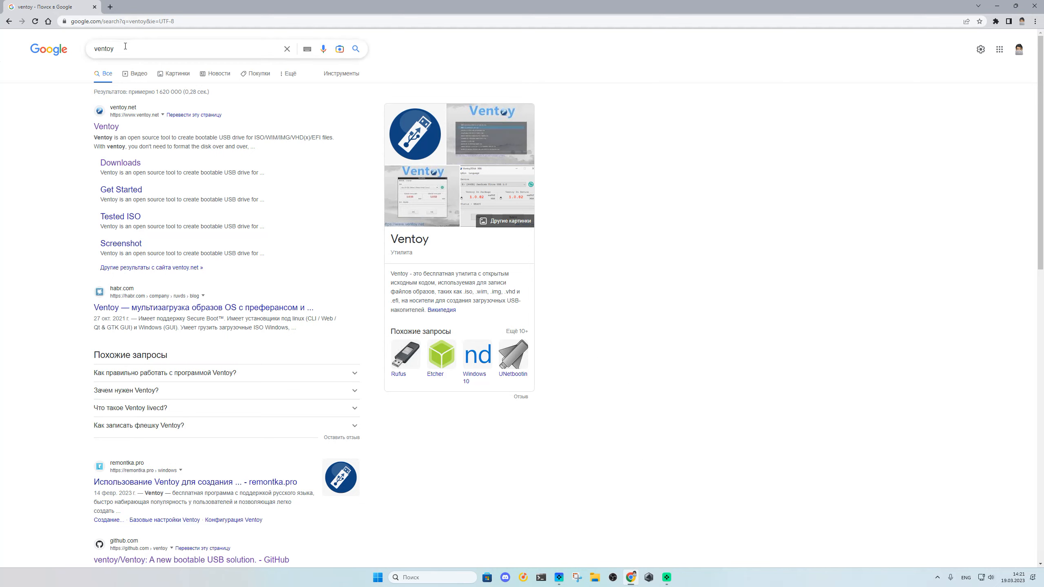
{"action": "left_click", "coordinate": [105, 128]}
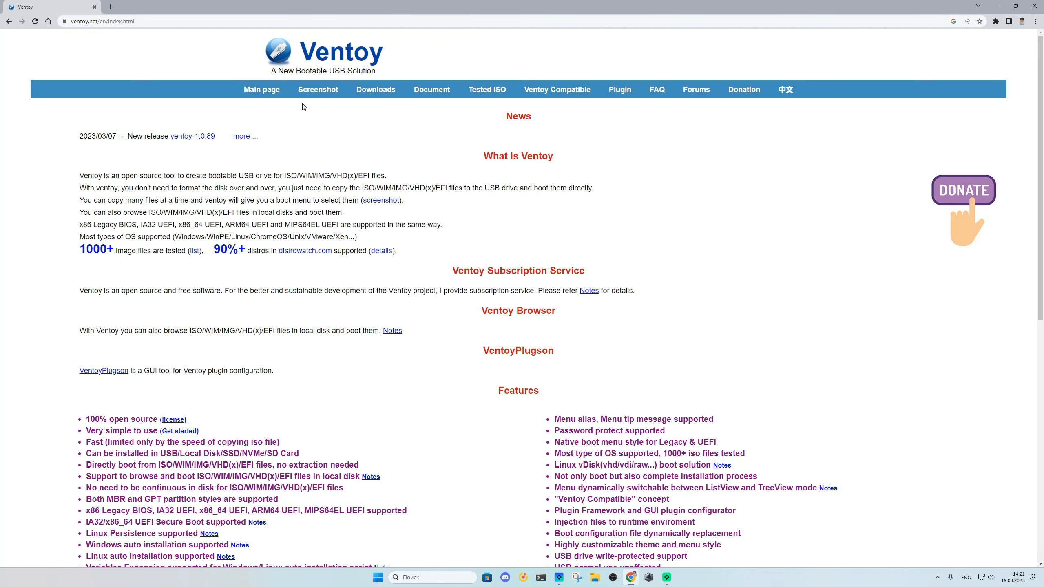
{"action": "left_click", "coordinate": [372, 93]}
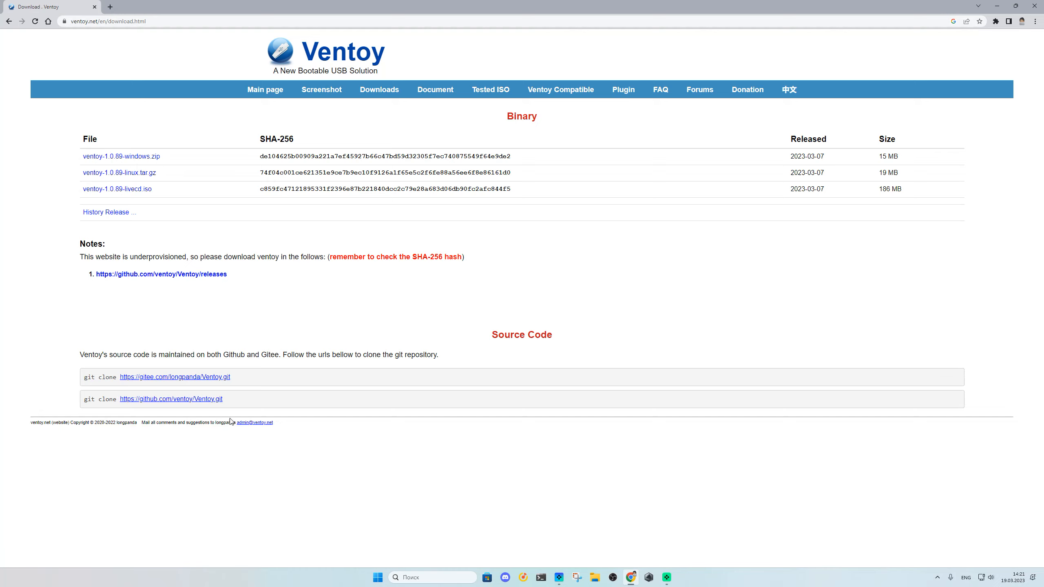
Go to Ventoy's GitHub releases and download ventoy-1.0.89-windows.zip from the 1.0.89 release assets
{"action": "left_click", "coordinate": [131, 156]}
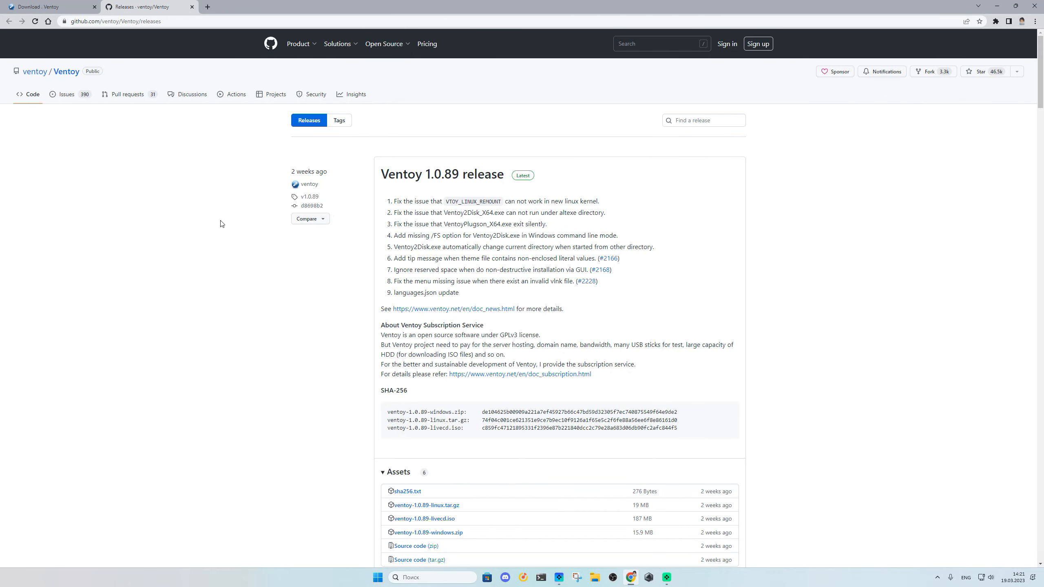
{"action": "scroll", "coordinate": [223, 224], "scroll_direction": "down", "scroll_amount": 3}
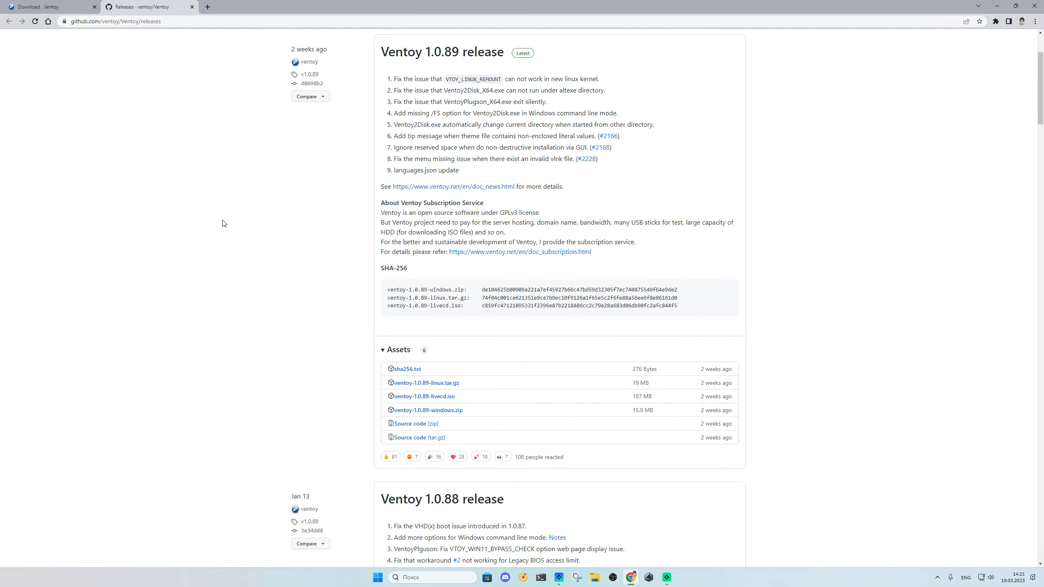
{"action": "left_click", "coordinate": [428, 411]}
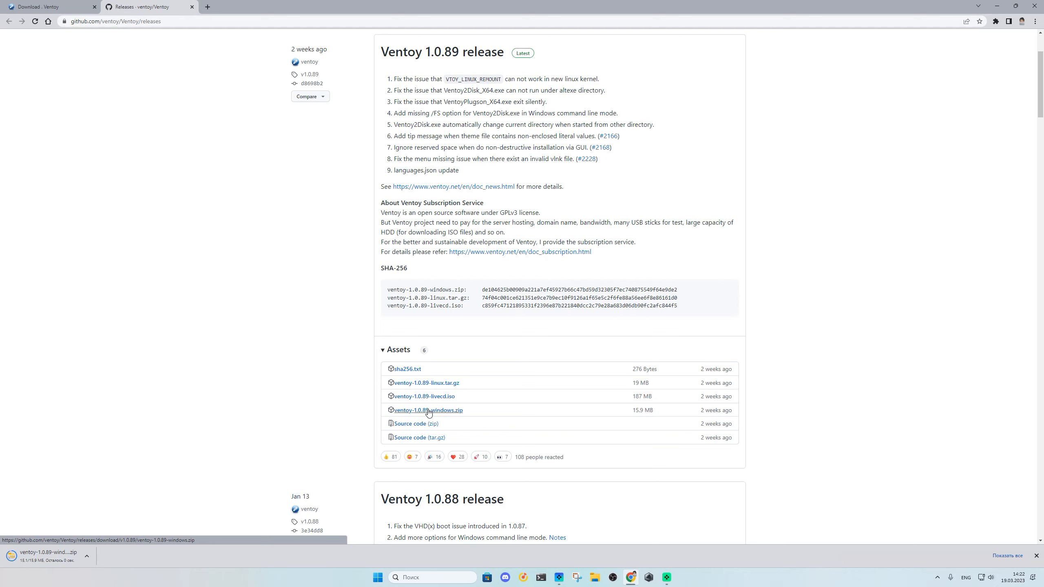
Find the ventoy-1.0.89-windows archive in the Downloads folder and extract it there into its own folder
{"action": "left_click", "coordinate": [87, 556]}
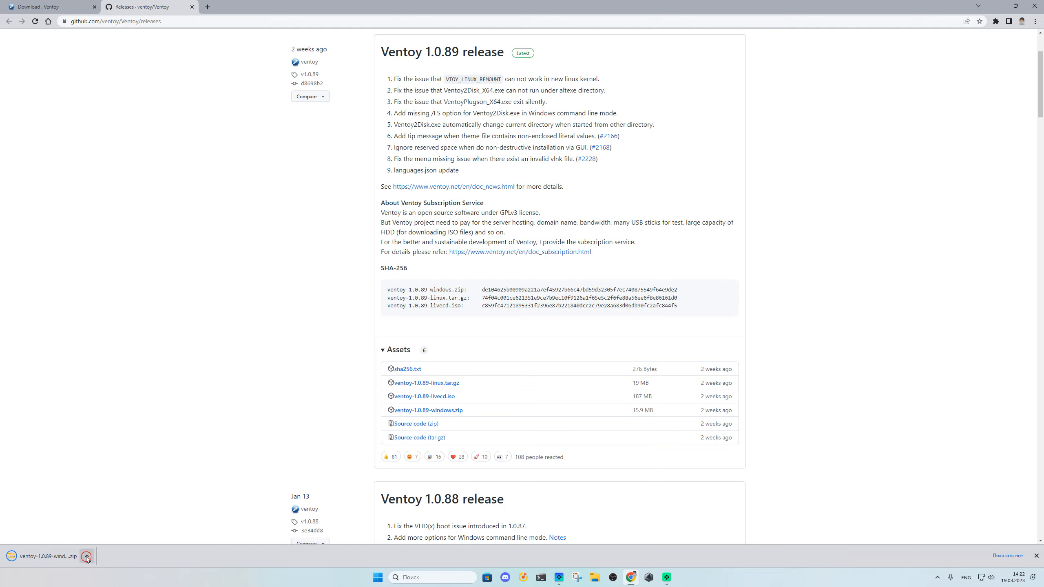
{"action": "left_click", "coordinate": [98, 523]}
{"action": "left_click", "coordinate": [595, 578]}
{"action": "left_click", "coordinate": [304, 272]}
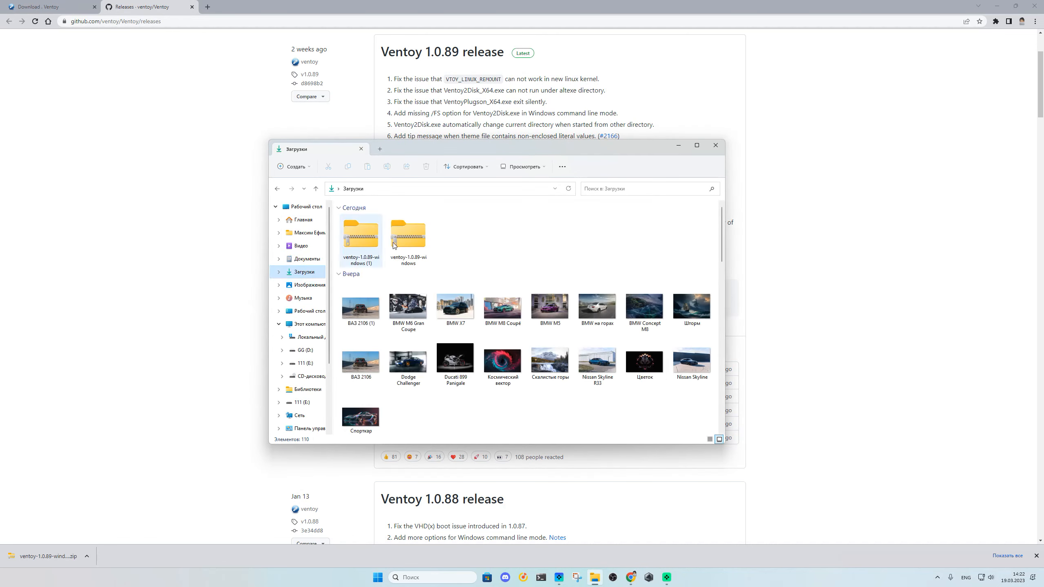
{"action": "left_click", "coordinate": [372, 237]}
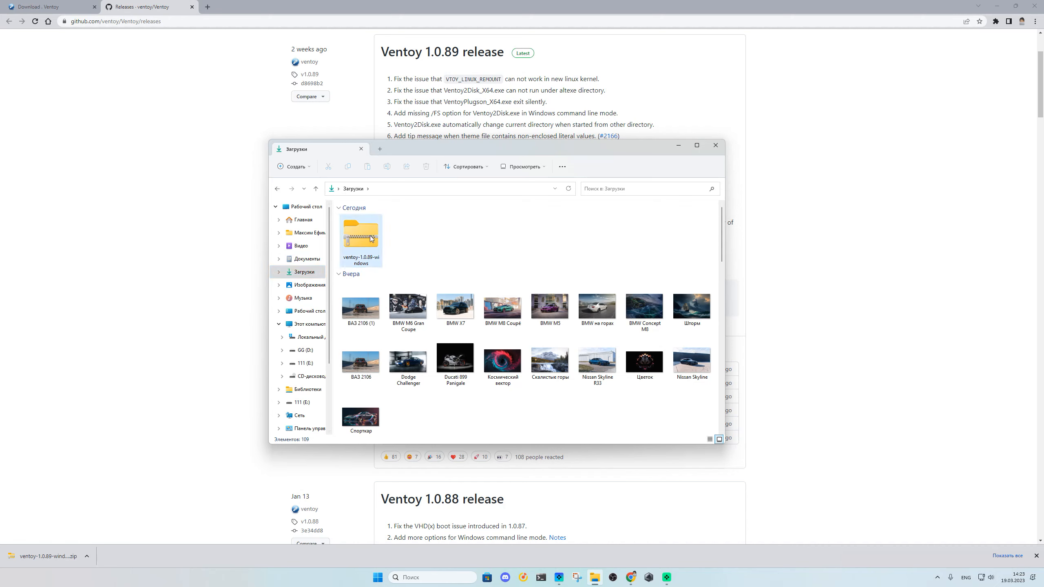
{"action": "right_click", "coordinate": [362, 245]}
{"action": "left_click", "coordinate": [396, 296]}
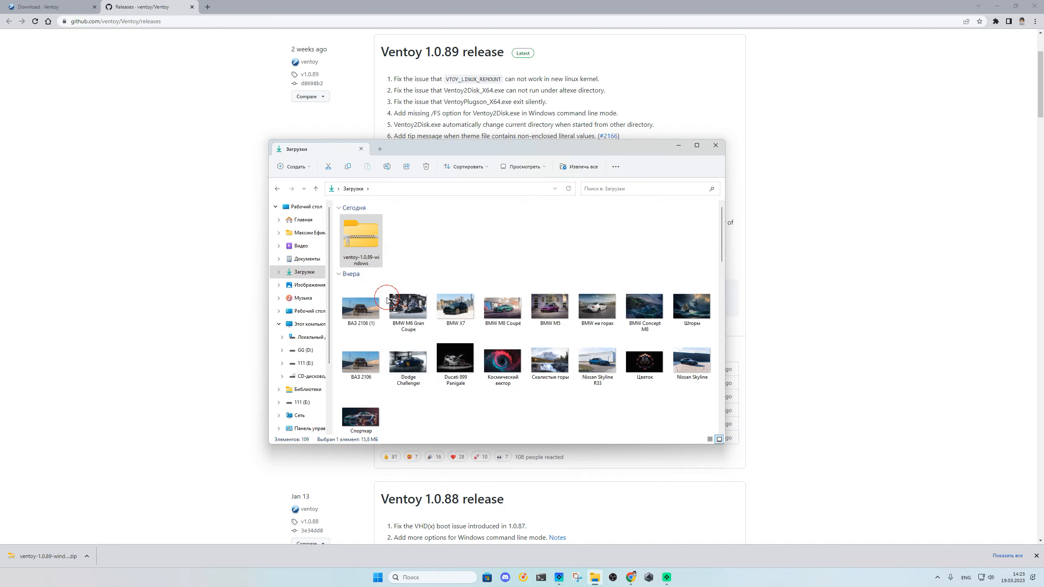
{"action": "left_click", "coordinate": [590, 366]}
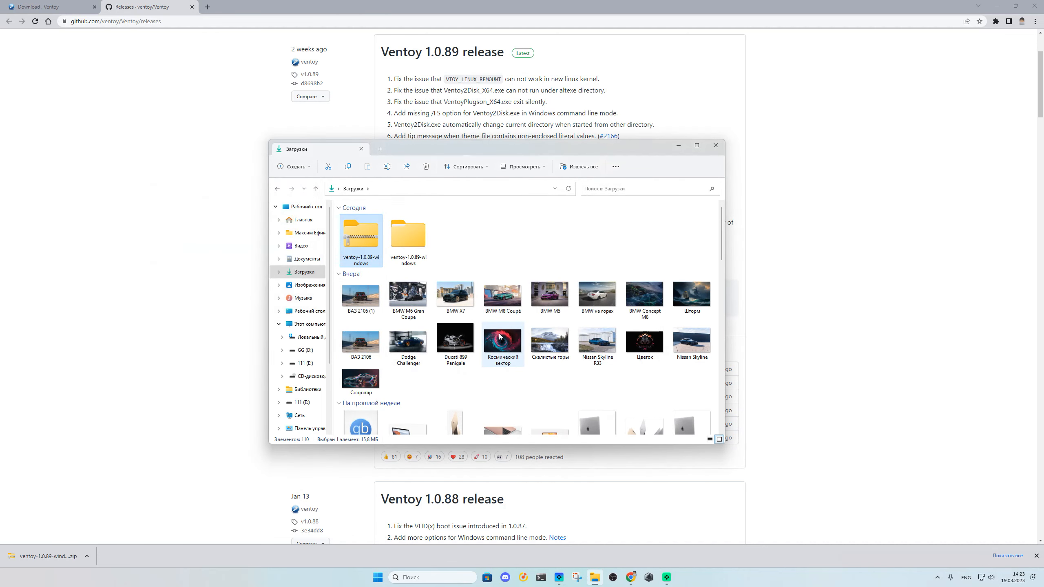
Open the ventoy-1.0.89 folder inside the extracted files and minimize the browser behind it
{"action": "left_click", "coordinate": [417, 239]}
{"action": "double_click", "coordinate": [417, 239]}
{"action": "double_click", "coordinate": [383, 230]}
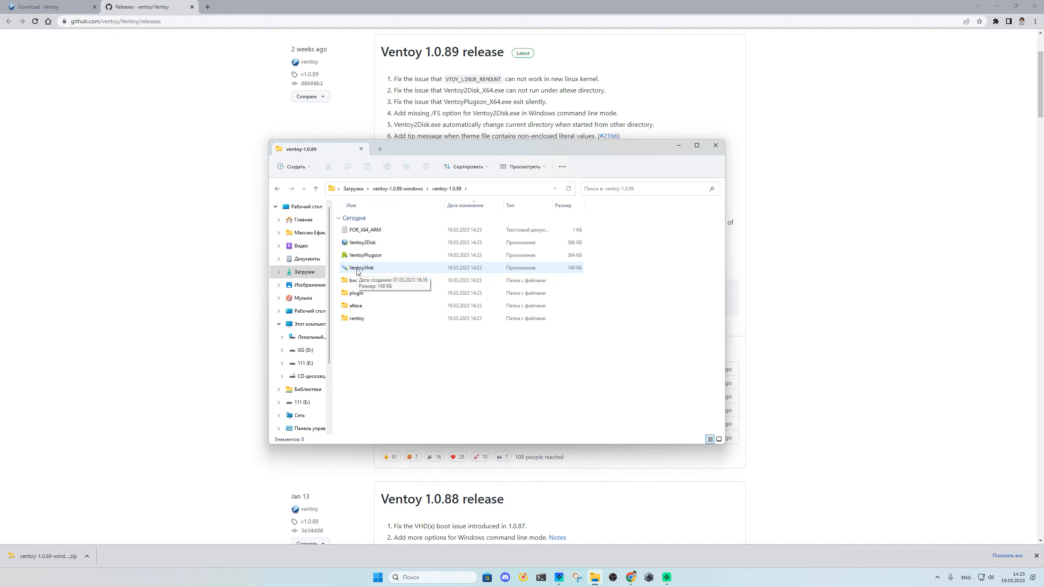
{"action": "left_click", "coordinate": [998, 7]}
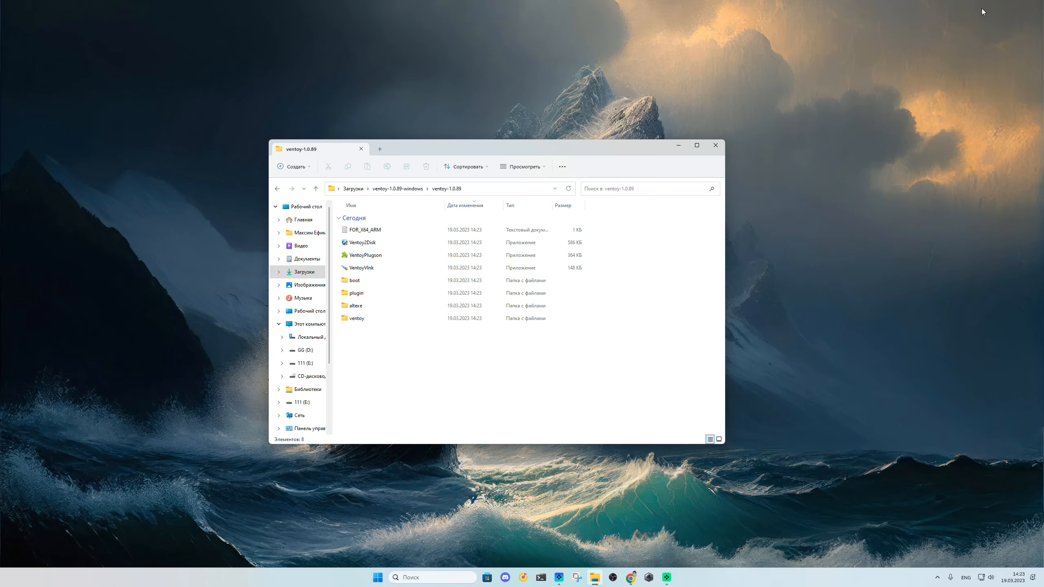
Launch Ventoy2Disk, choosing to run it anyway at the SmartScreen warning and granting it administrator permission
{"action": "double_click", "coordinate": [362, 243]}
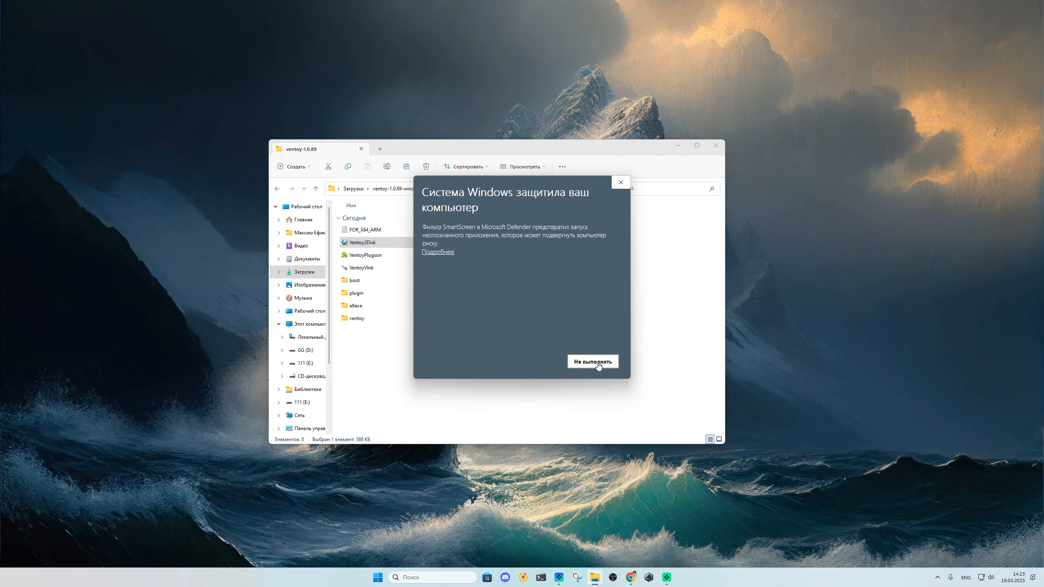
{"action": "left_click", "coordinate": [438, 253]}
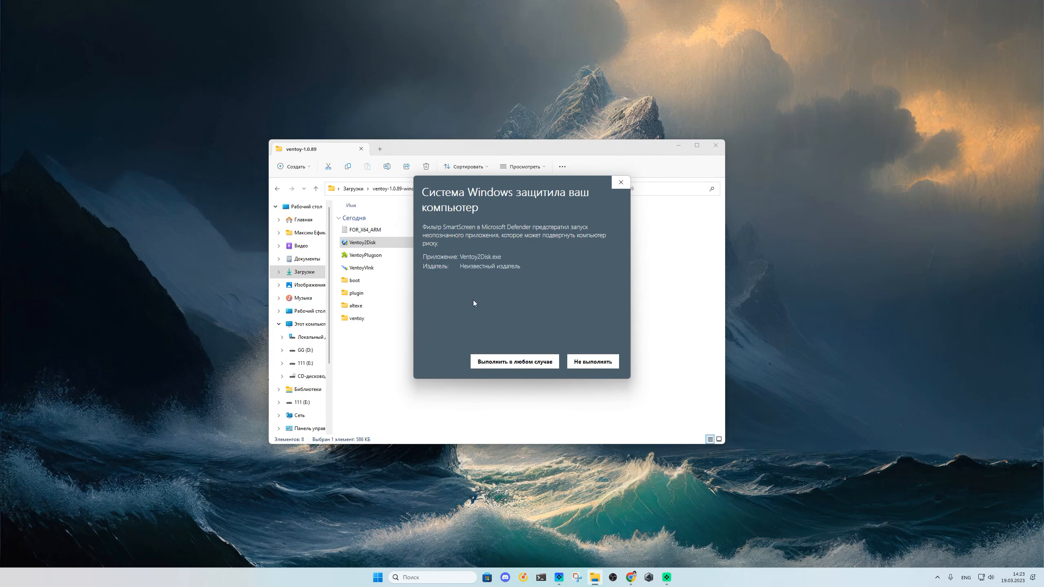
{"action": "left_click", "coordinate": [510, 363]}
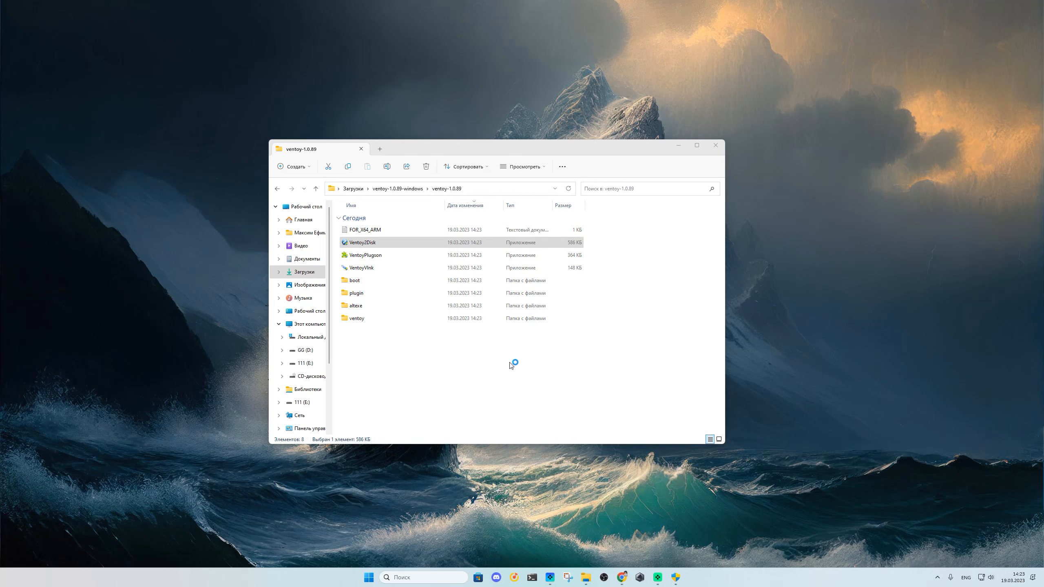
{"action": "left_click", "coordinate": [677, 575]}
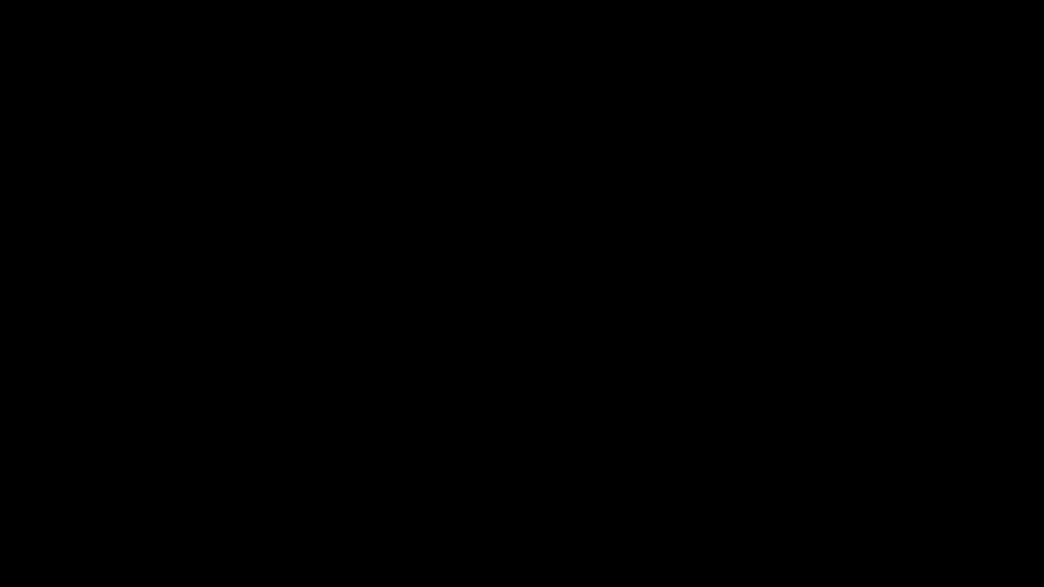
{"action": "left_click", "coordinate": [495, 361]}
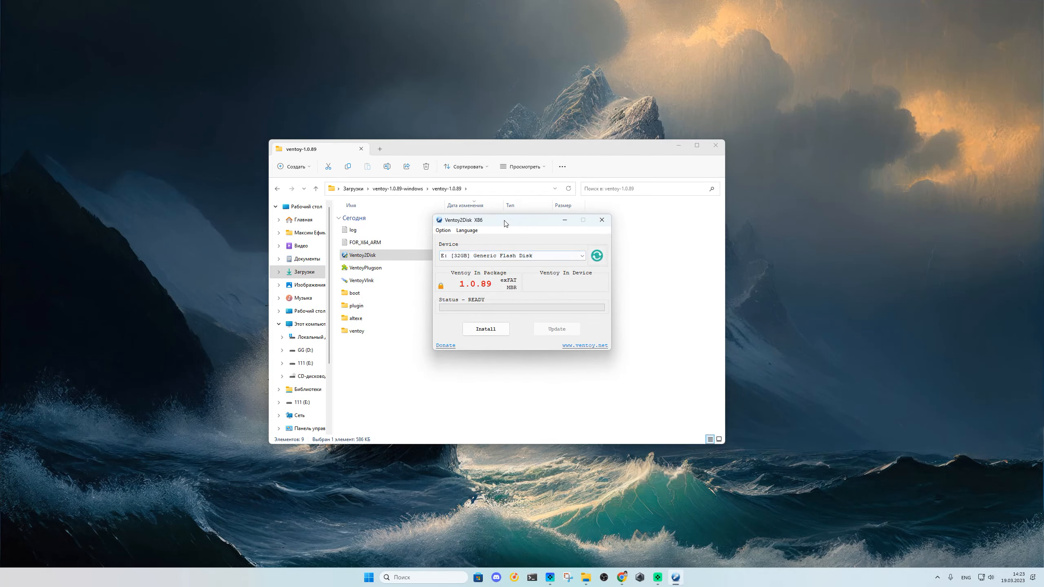
Choose E: [32GB] Generic Flash Disk as the target device and set the interface language to Russian
{"action": "left_click_drag", "start_coordinate": [505, 222], "coordinate": [537, 250]}
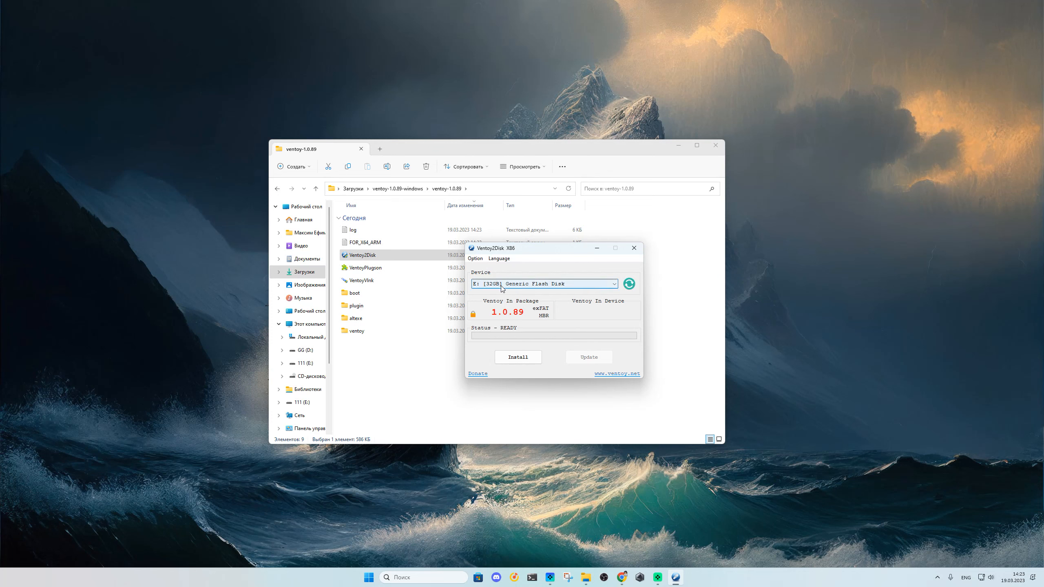
{"action": "left_click", "coordinate": [609, 285]}
{"action": "left_click", "coordinate": [563, 292]}
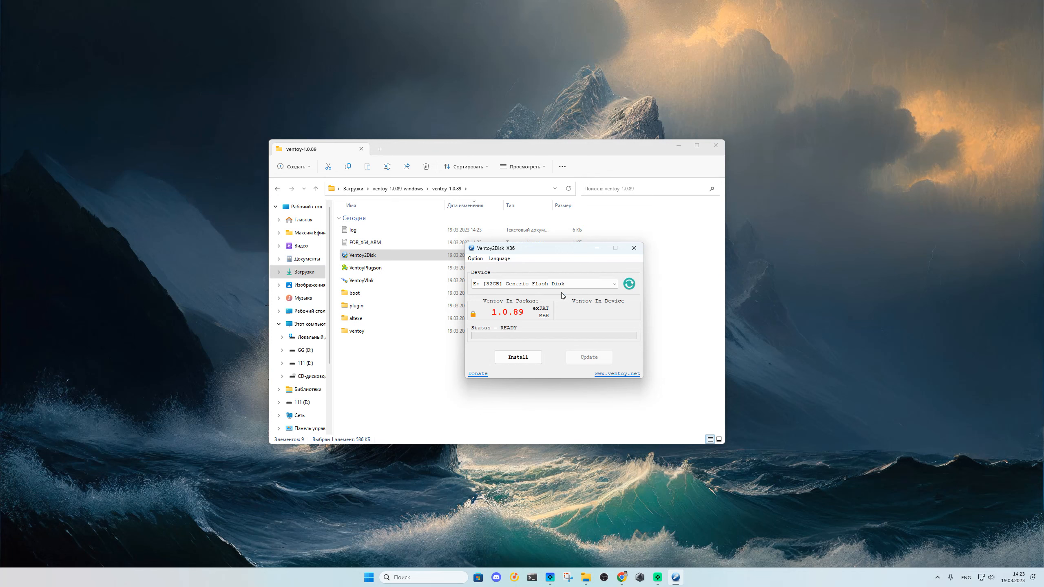
{"action": "left_click", "coordinate": [500, 258]}
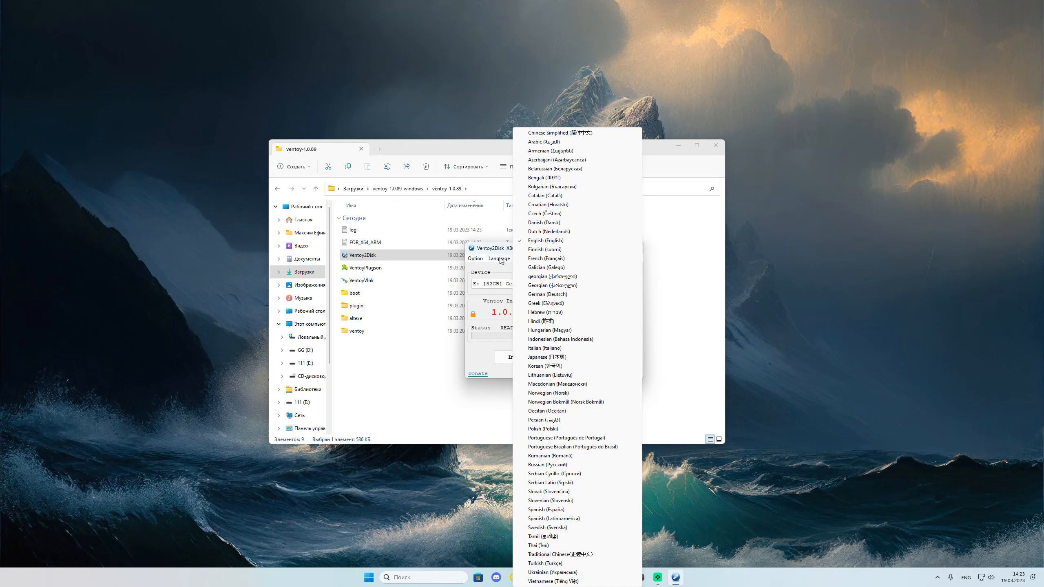
{"action": "left_click", "coordinate": [557, 465]}
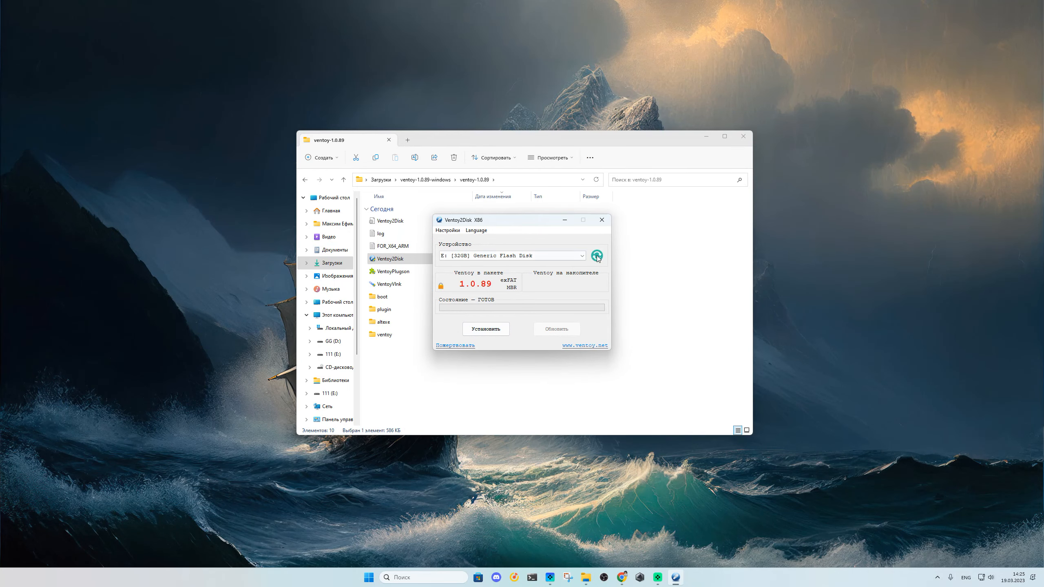
{"action": "left_click", "coordinate": [505, 255]}
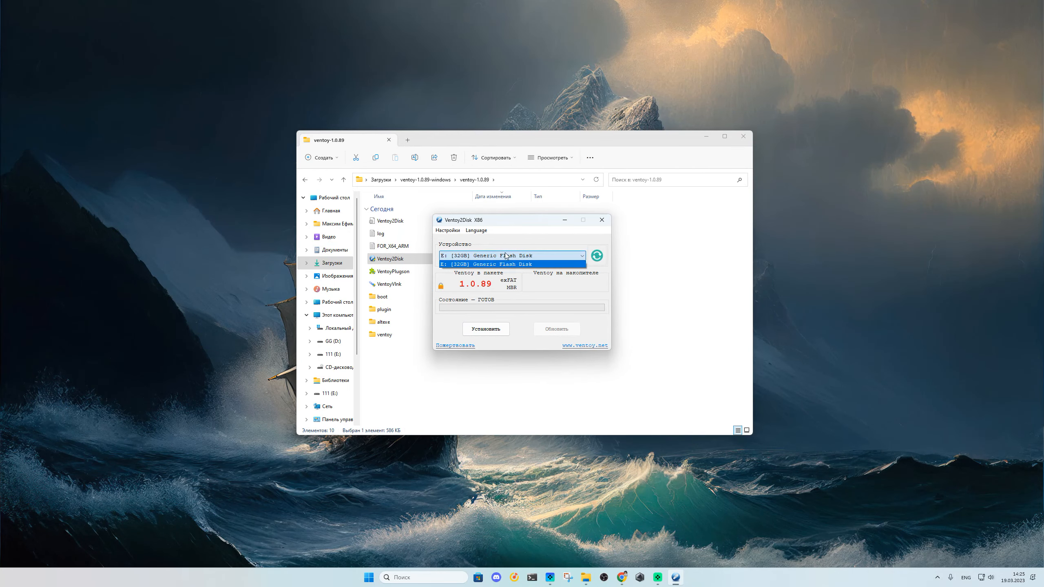
{"action": "left_click", "coordinate": [476, 230]}
{"action": "left_click", "coordinate": [476, 230]}
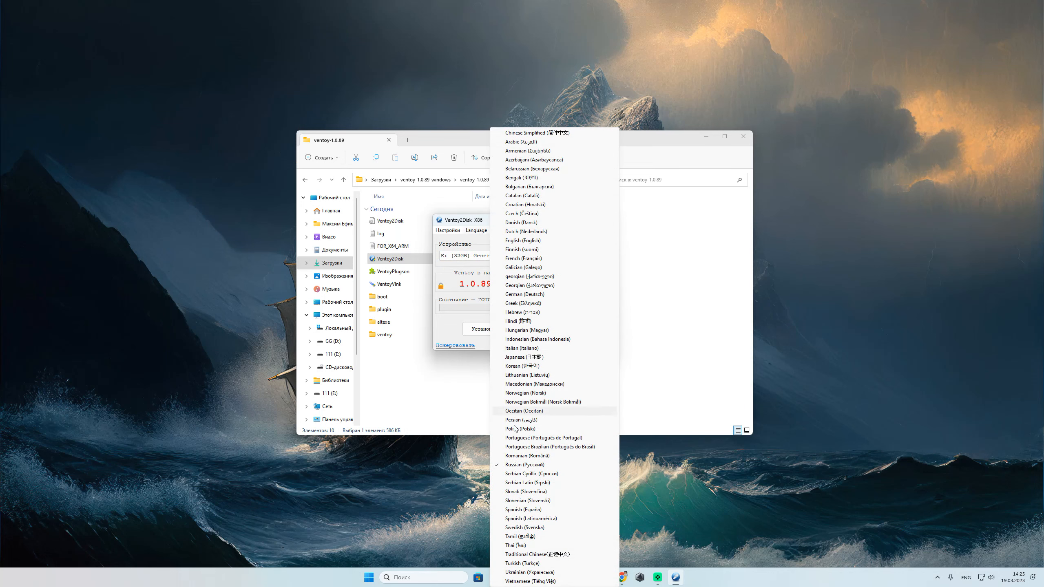
{"action": "left_click", "coordinate": [519, 465]}
Install Ventoy on the selected flash disk, accepting the formatting warnings, and close Ventoy2Disk and the new drive's window
{"action": "left_click", "coordinate": [481, 329]}
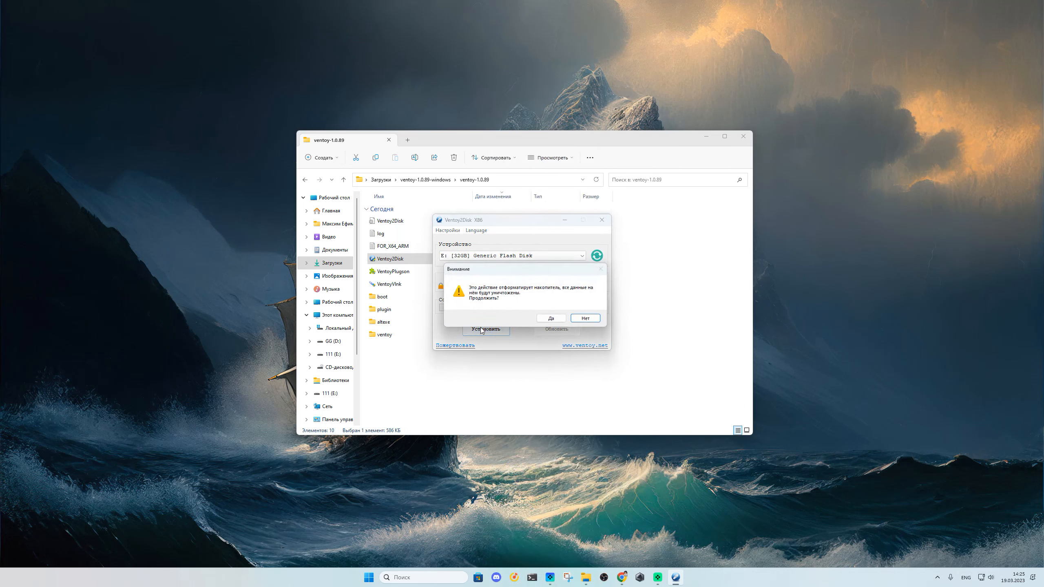
{"action": "left_click", "coordinate": [551, 319]}
{"action": "left_click", "coordinate": [550, 319]}
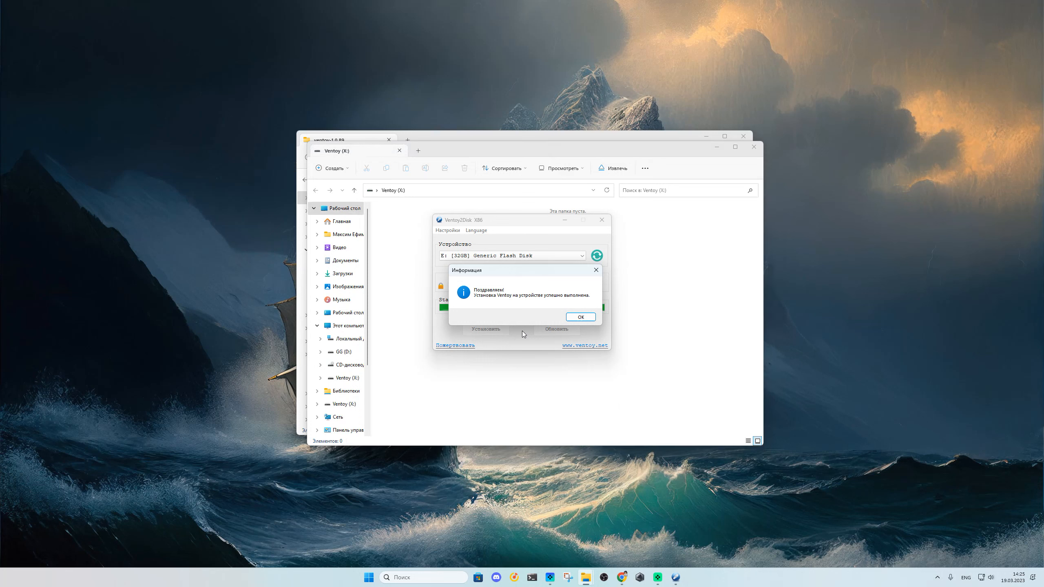
{"action": "left_click", "coordinate": [581, 317]}
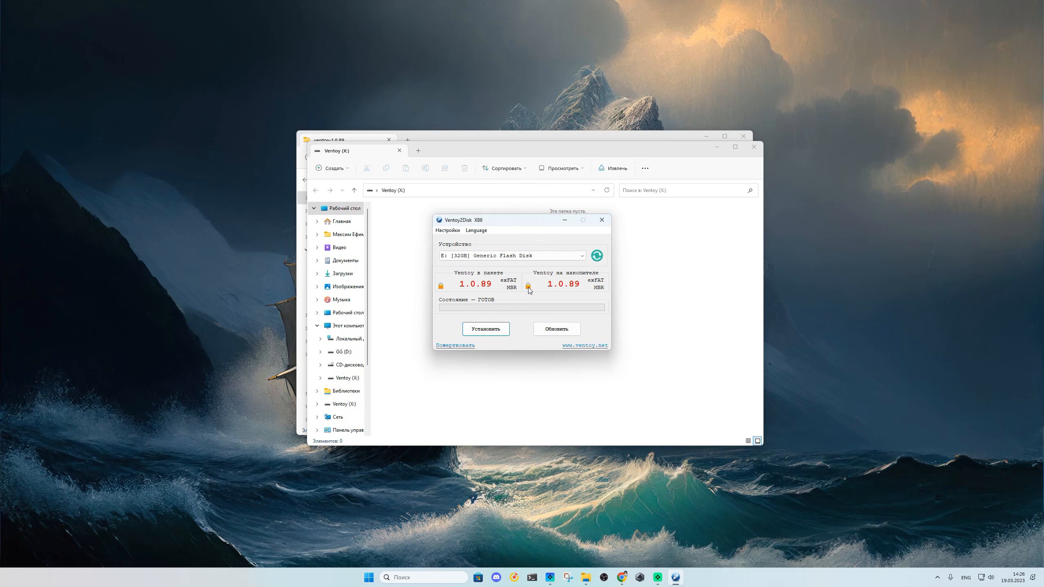
{"action": "left_click", "coordinate": [603, 221]}
{"action": "left_click", "coordinate": [758, 152]}
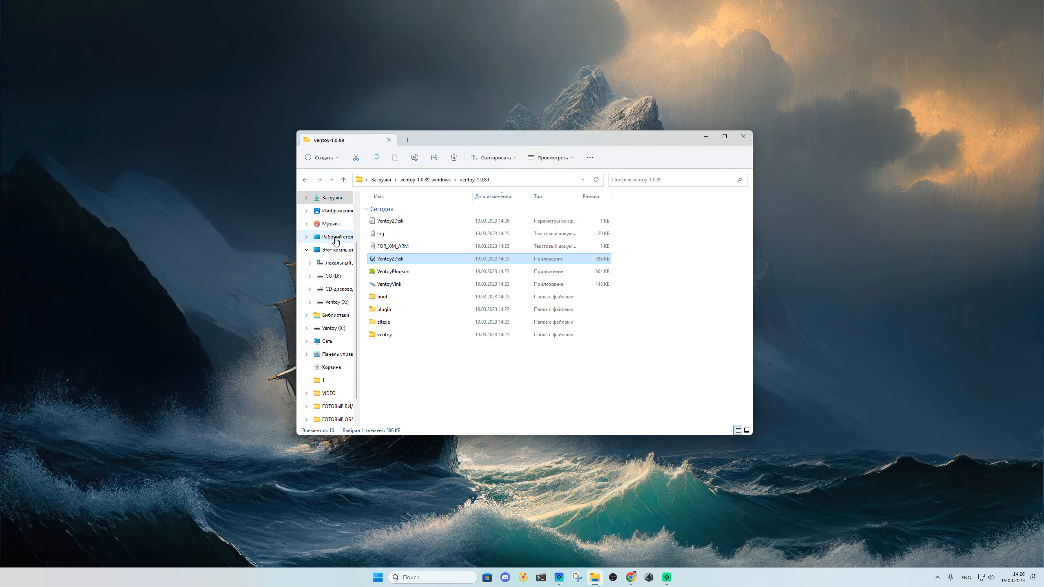
Check the file system and capacity in the properties of the Ventoy (X:) drive under This PC
{"action": "left_click", "coordinate": [333, 253]}
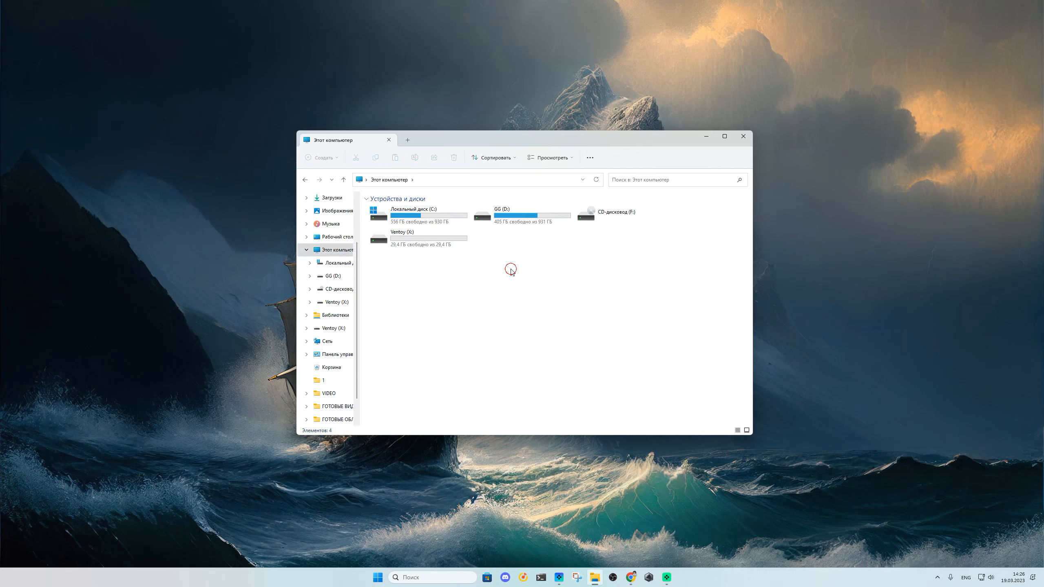
{"action": "right_click", "coordinate": [403, 246]}
{"action": "left_click", "coordinate": [432, 363]}
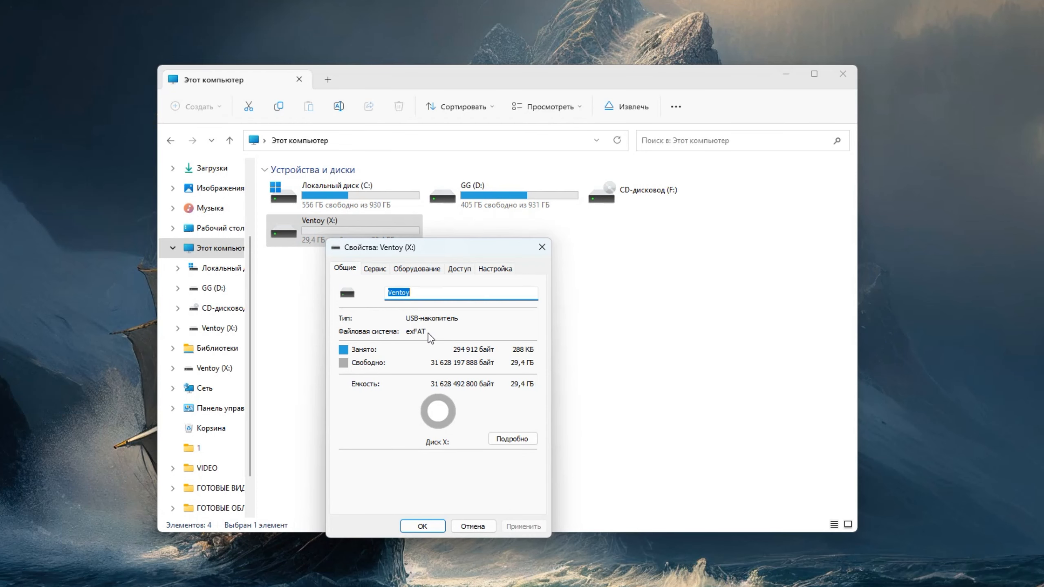
{"action": "left_click_drag", "start_coordinate": [490, 251], "coordinate": [574, 245]}
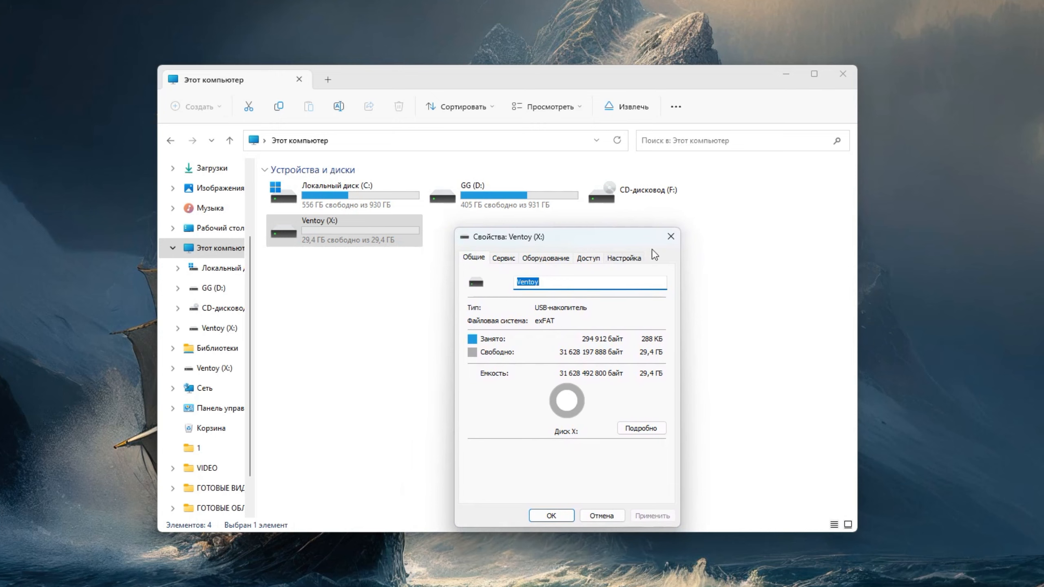
{"action": "left_click", "coordinate": [670, 237]}
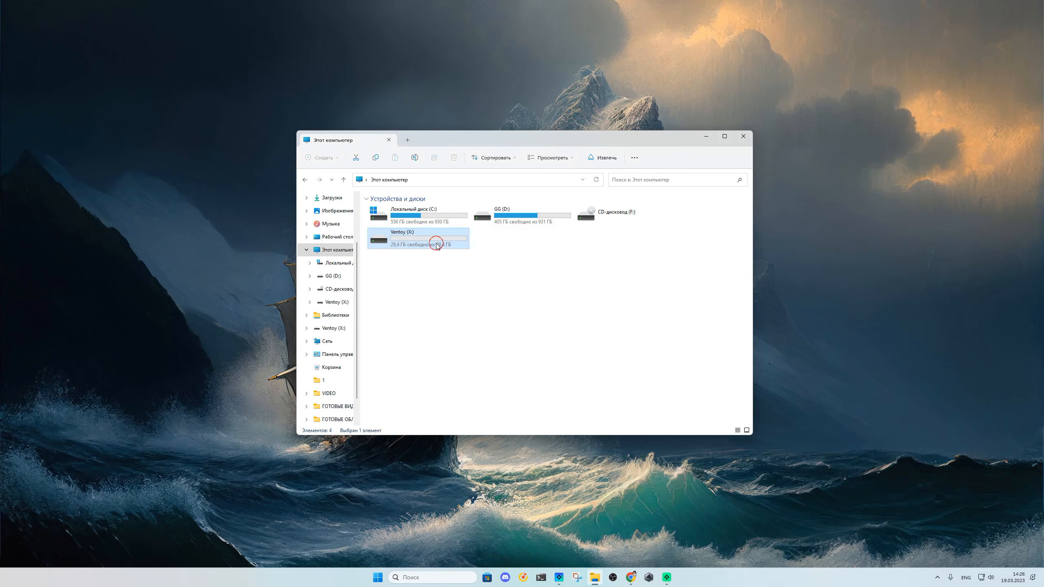
Open the Ventoy (X:) drive, and open the Linux folder in ПРОГРАММЫ > OS on drive D: alongside it
{"action": "double_click", "coordinate": [436, 246]}
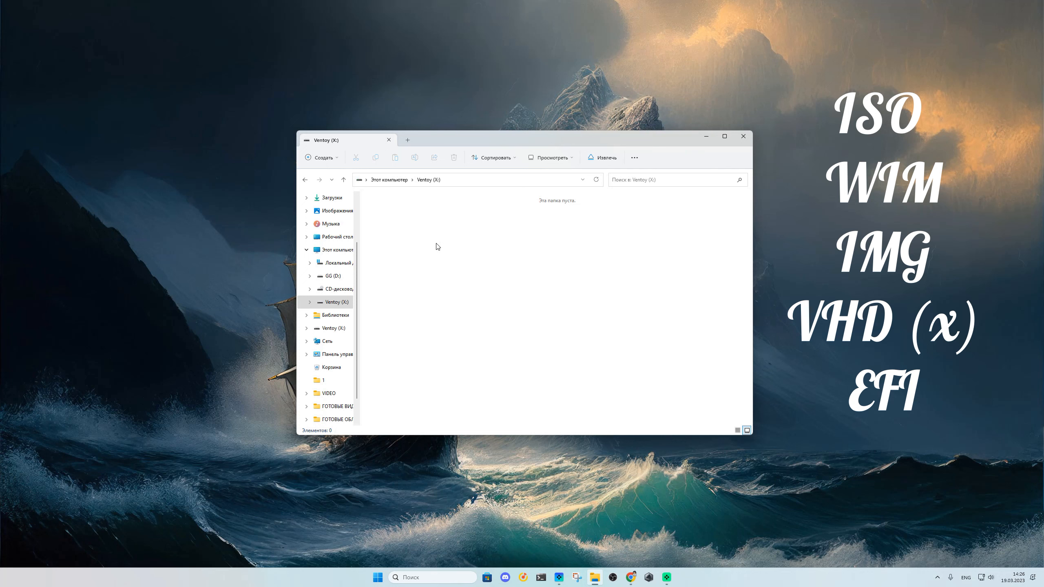
{"action": "right_click", "coordinate": [331, 276]}
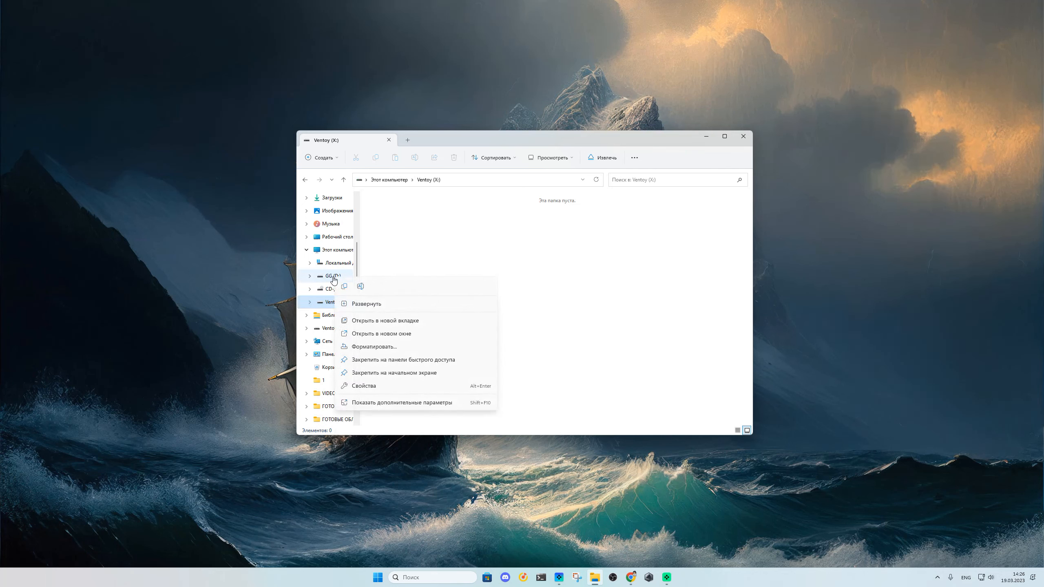
{"action": "left_click", "coordinate": [415, 265]}
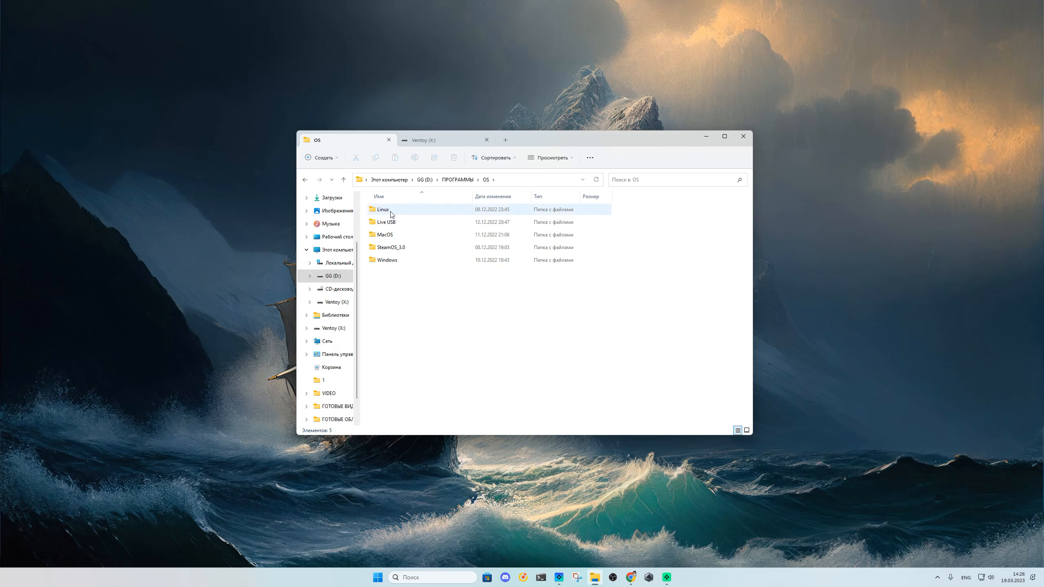
{"action": "double_click", "coordinate": [391, 212]}
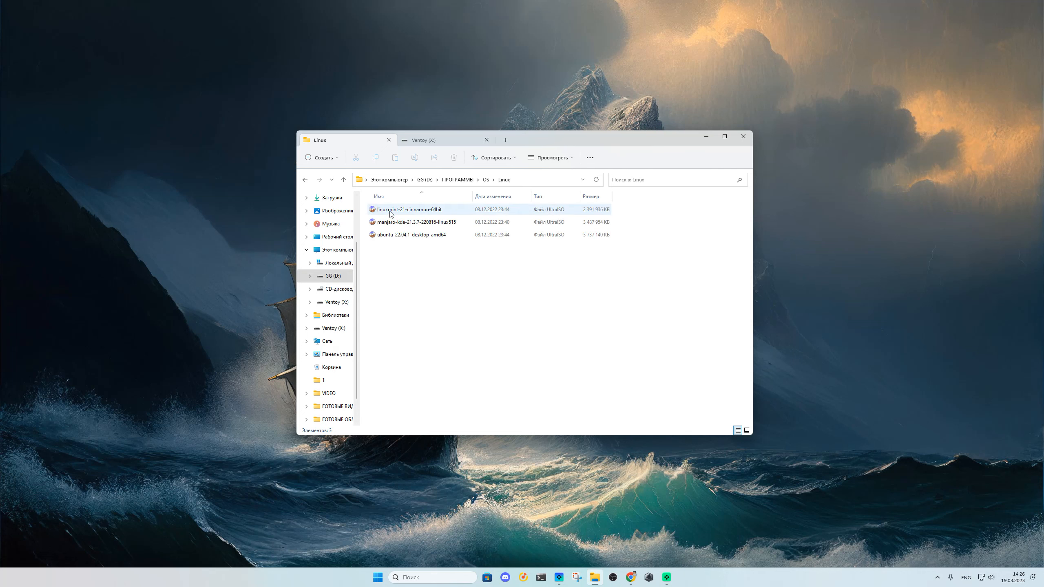
Copy the linuxmint-21-cinnamon-64bit image to the Ventoy (X:) drive and move the copy progress window clear of the folder window
{"action": "left_click", "coordinate": [389, 210]}
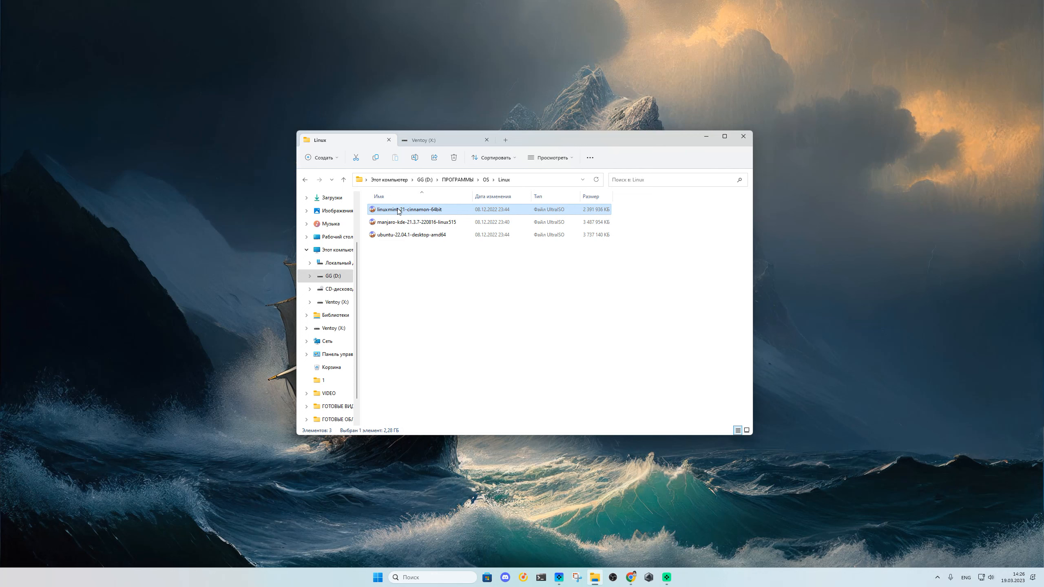
{"action": "right_click", "coordinate": [398, 210]}
{"action": "left_click", "coordinate": [425, 224]}
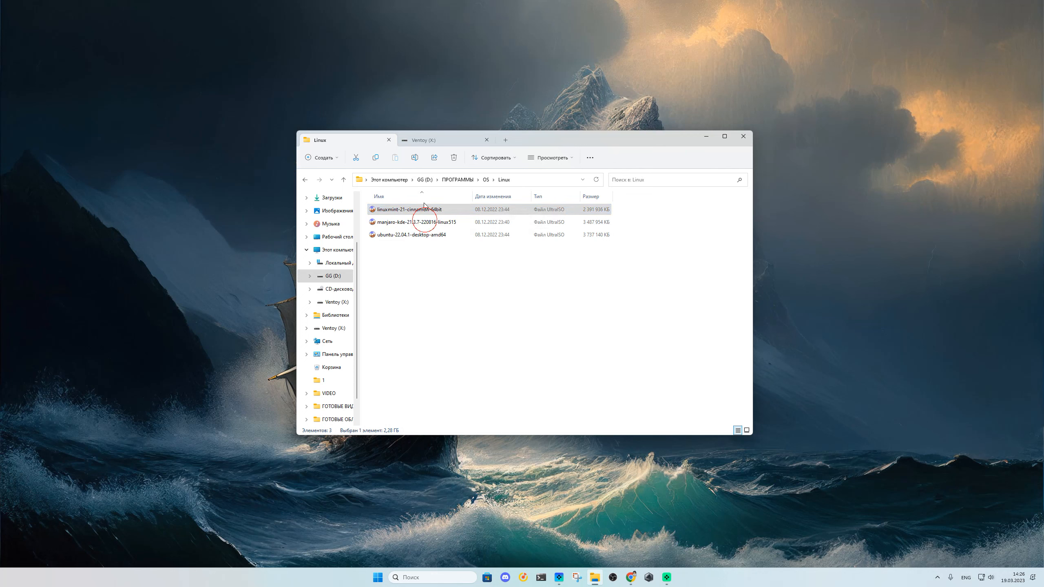
{"action": "left_click", "coordinate": [428, 144]}
{"action": "right_click", "coordinate": [432, 239]}
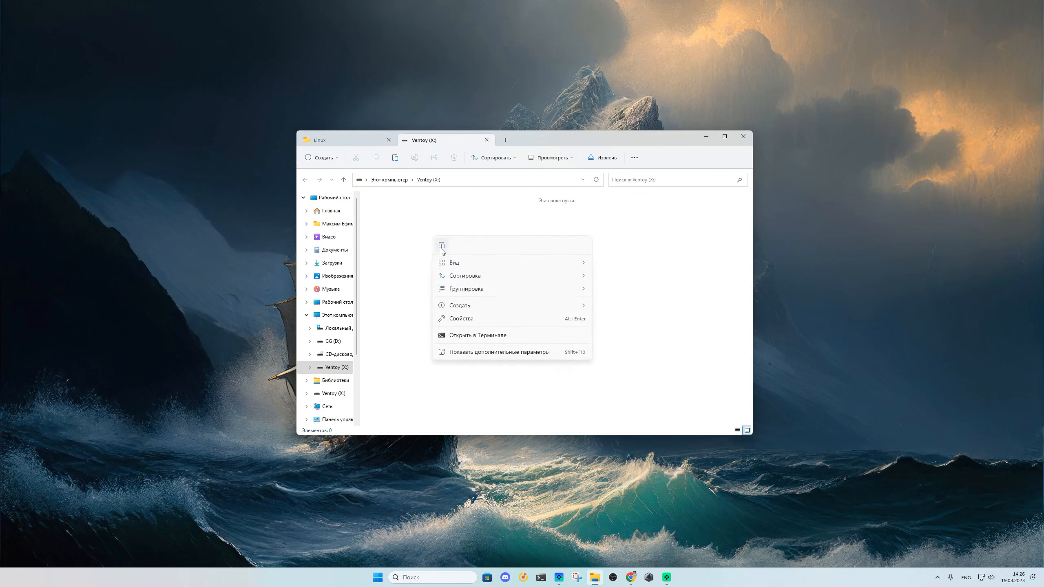
{"action": "left_click", "coordinate": [441, 249]}
{"action": "left_click_drag", "start_coordinate": [505, 182], "coordinate": [845, 142]}
Copy the 10_K and 11_K images from the OS > Windows folder to the Ventoy (X:) drive
{"action": "left_click", "coordinate": [329, 140]}
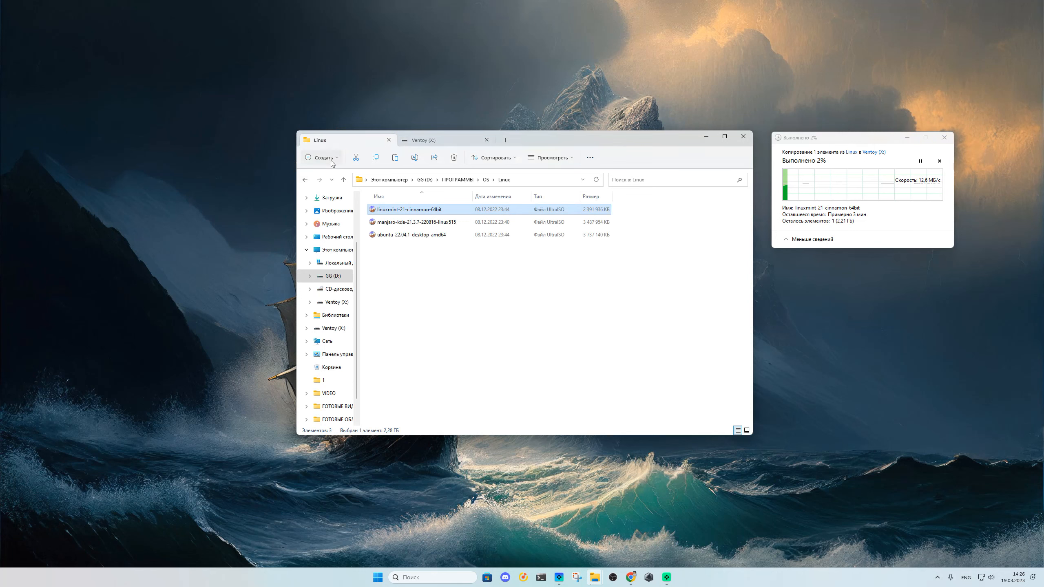
{"action": "left_click", "coordinate": [344, 181]}
{"action": "double_click", "coordinate": [386, 260]}
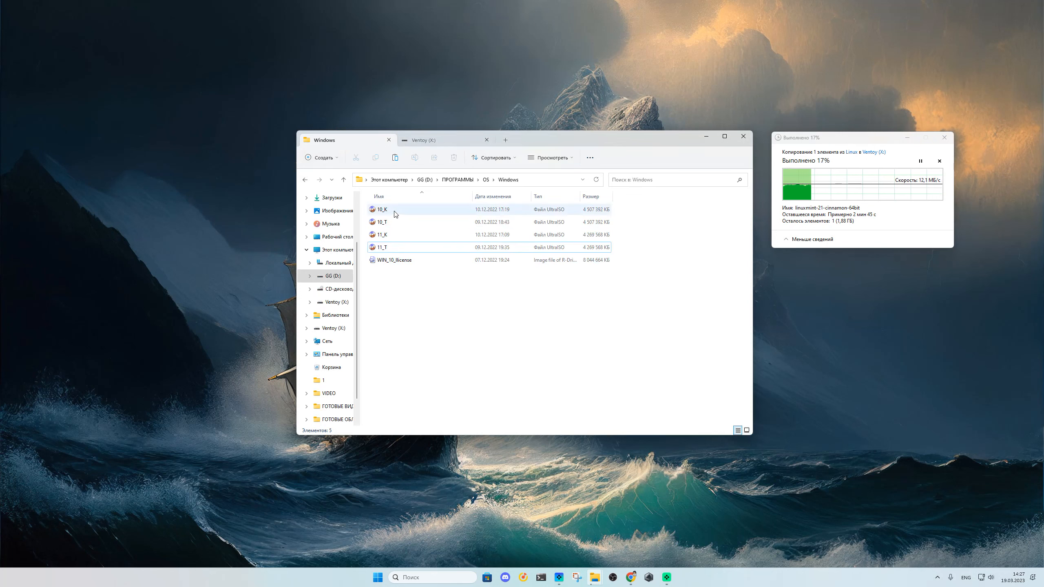
{"action": "left_click", "coordinate": [393, 210]}
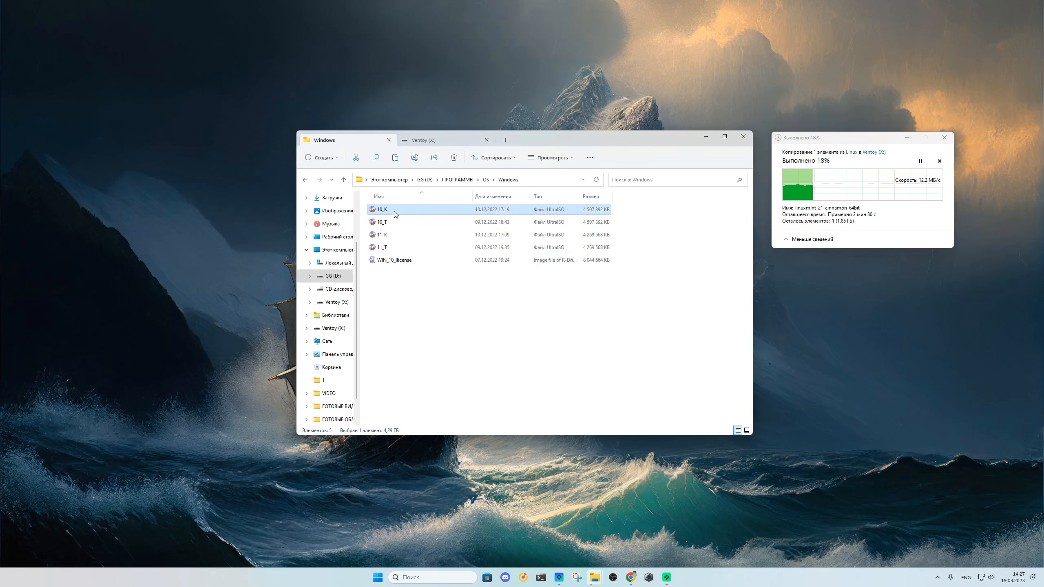
{"action": "left_click", "coordinate": [391, 238], "text": "shift"}
{"action": "left_click", "coordinate": [390, 236]}
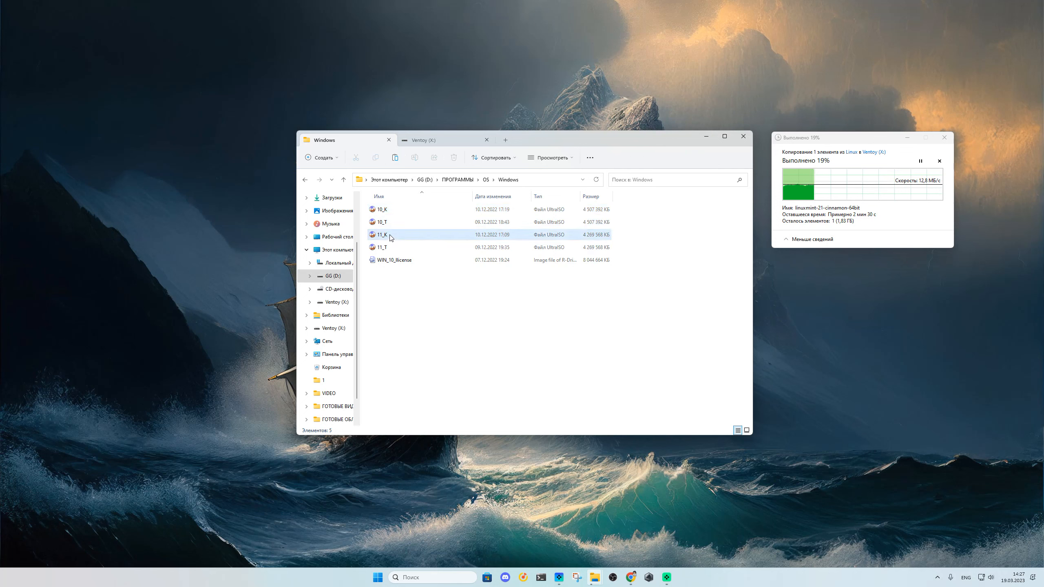
{"action": "right_click", "coordinate": [390, 209]}
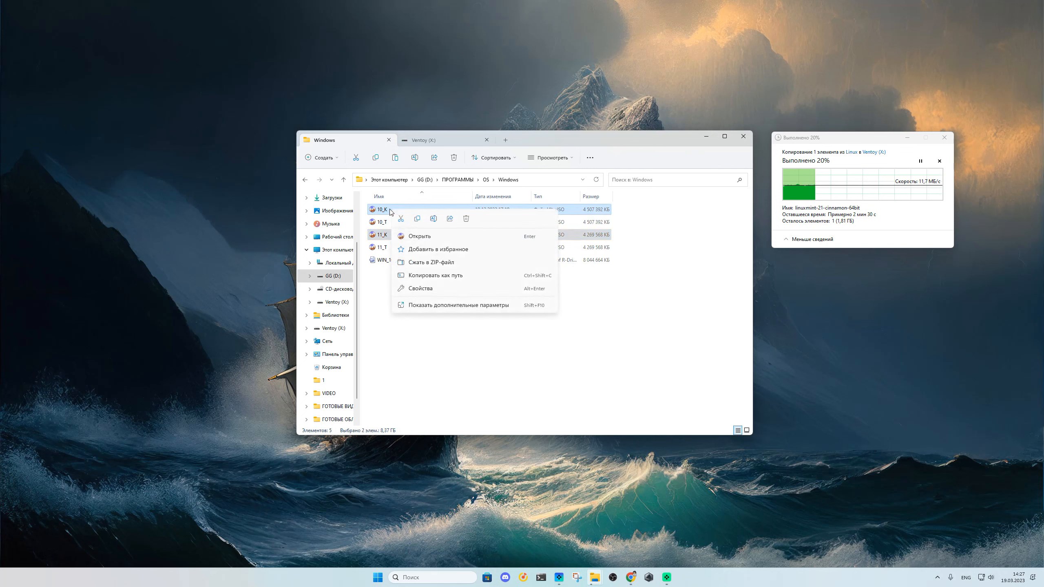
{"action": "left_click", "coordinate": [416, 219]}
{"action": "left_click", "coordinate": [427, 142]}
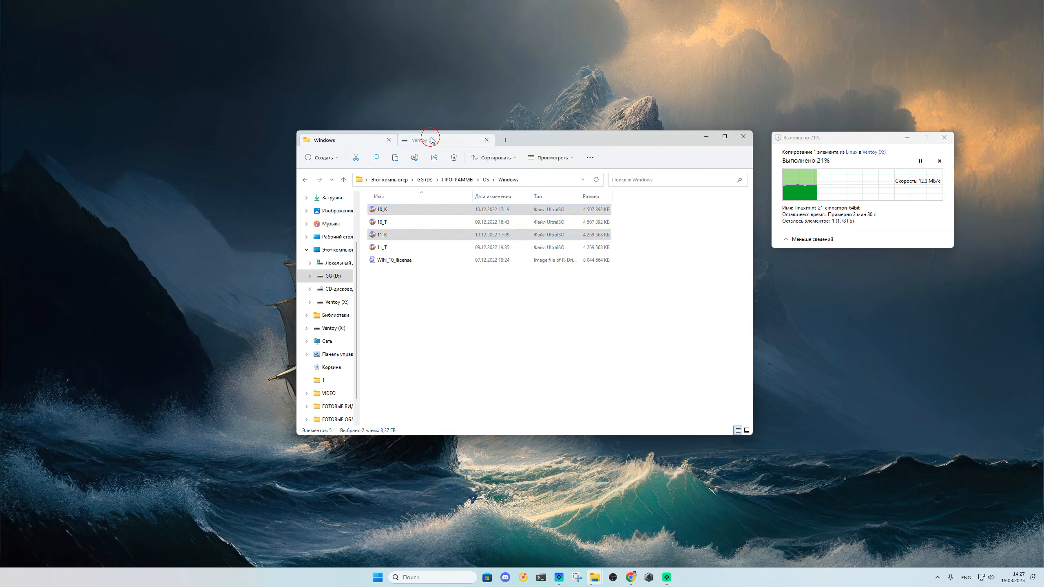
{"action": "right_click", "coordinate": [426, 296]}
{"action": "left_click", "coordinate": [439, 307]}
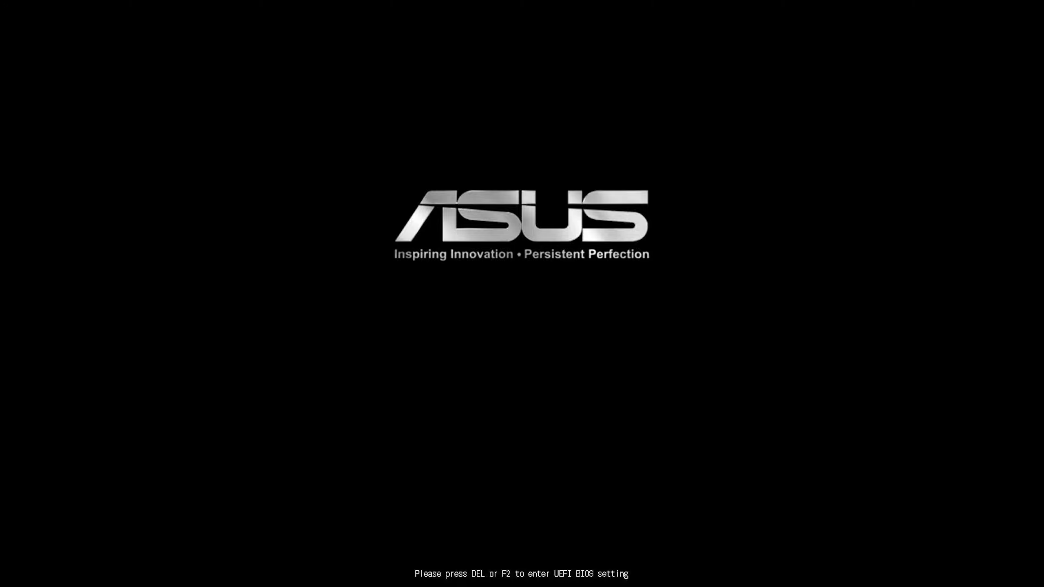
Bring up the boot device selection at the ASUS startup screen and boot from UEFI: Generic Flash Disk (30200MB)
{"action": "key", "text": "F8"}
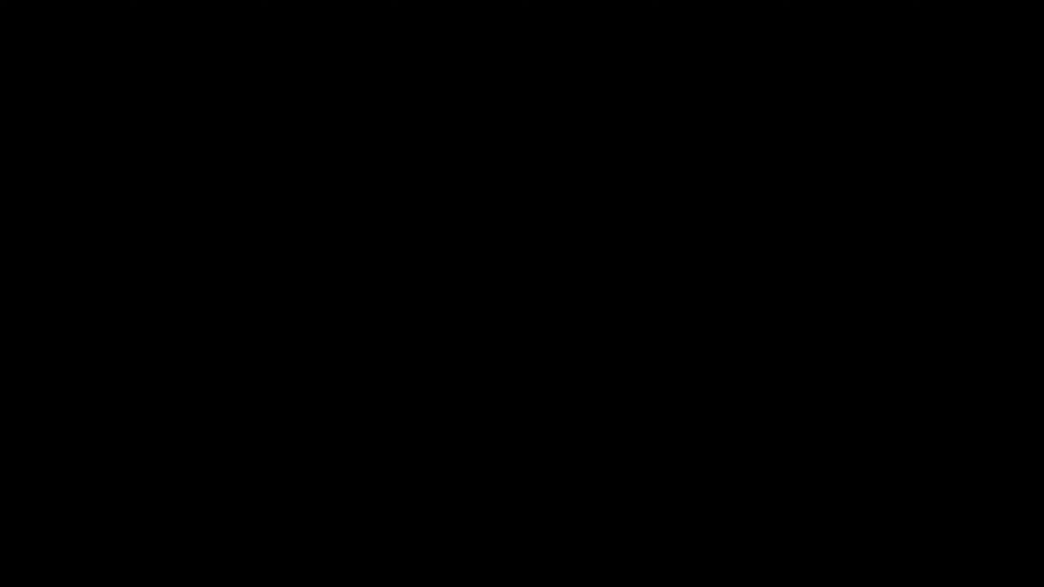
{"action": "key", "text": "Down"}
{"action": "key", "text": "Down"}
{"action": "key", "text": "Down"}
{"action": "key", "text": "Down"}
{"action": "key", "text": "Down"}
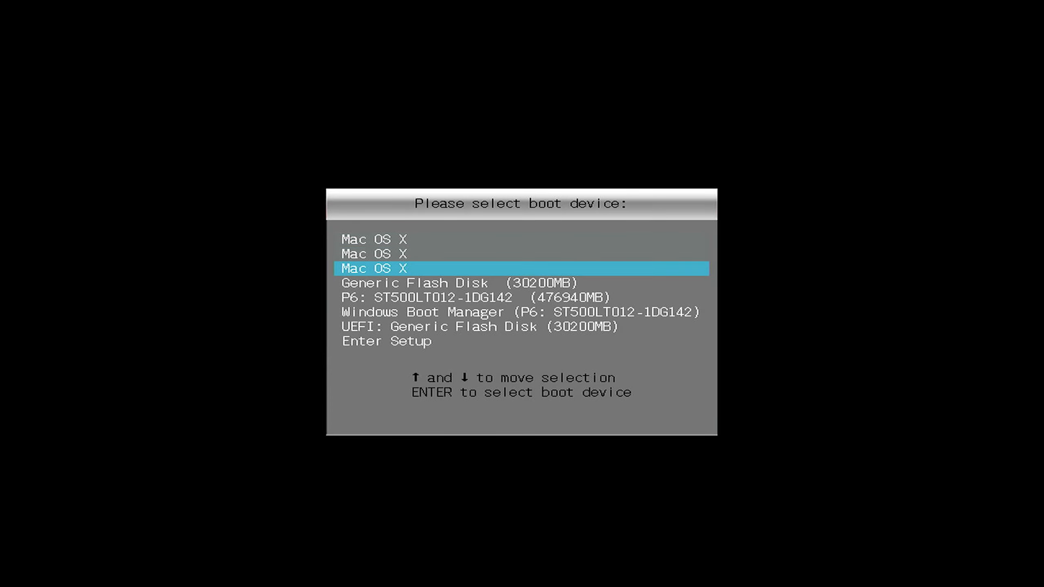
{"action": "key", "text": "Down"}
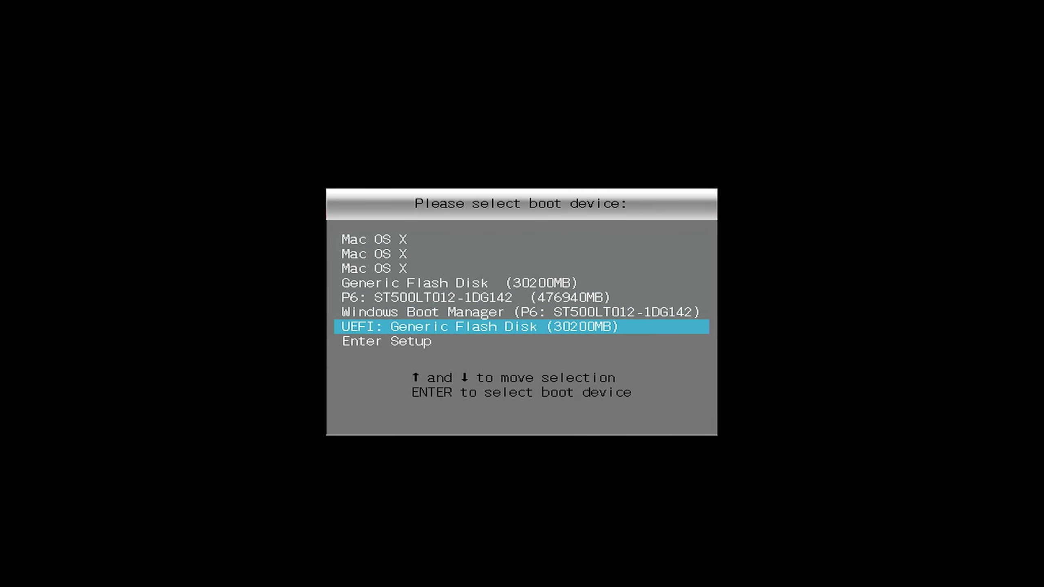
{"action": "key", "text": "Return"}
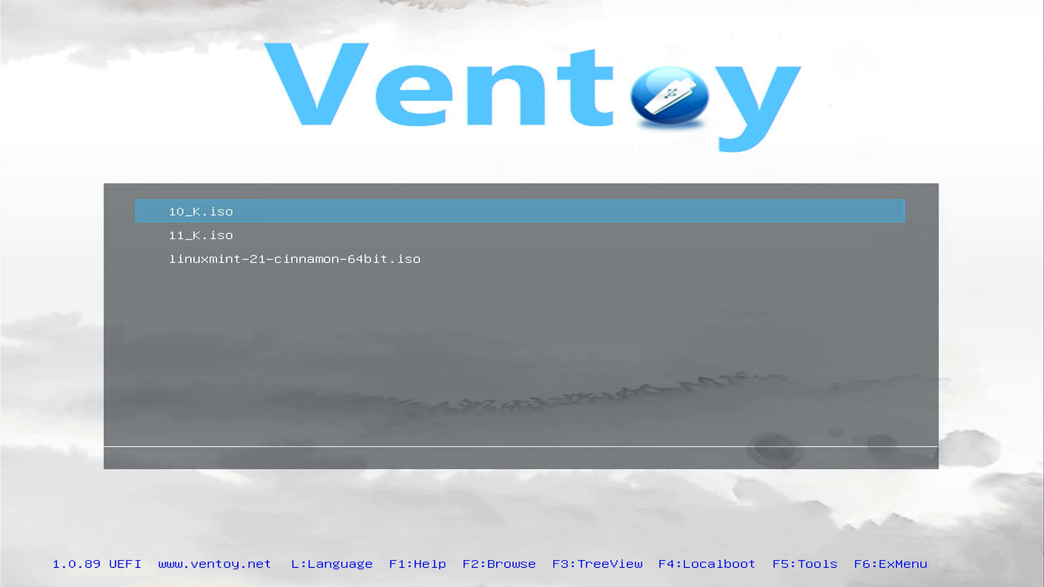
Look through the listed images and choose linuxmint-21-cinnamon-64bit.iso as the one to boot
{"action": "key", "text": "Down"}
{"action": "key", "text": "Down"}
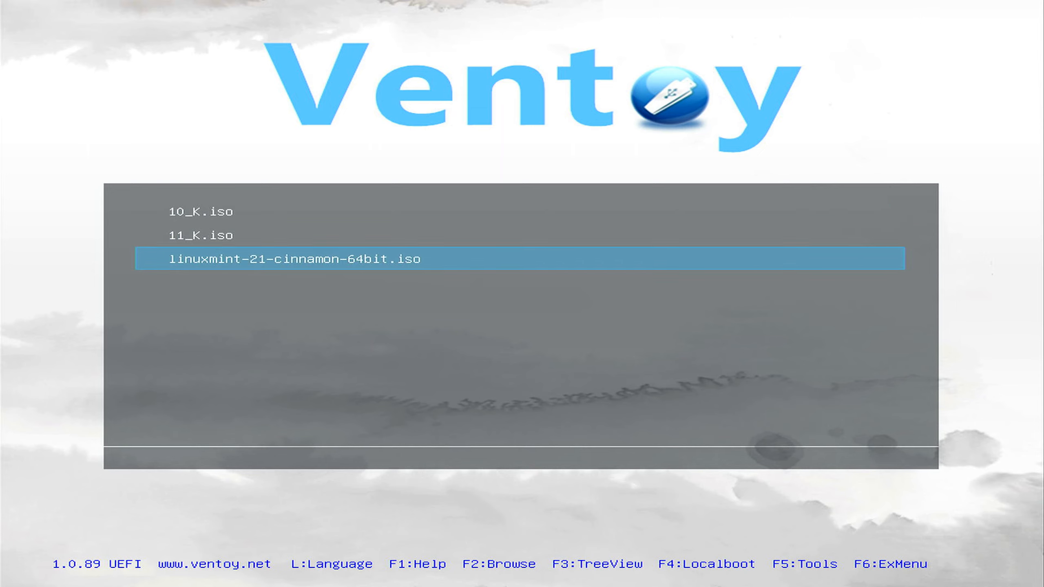
{"action": "key", "text": "Up"}
{"action": "key", "text": "Up"}
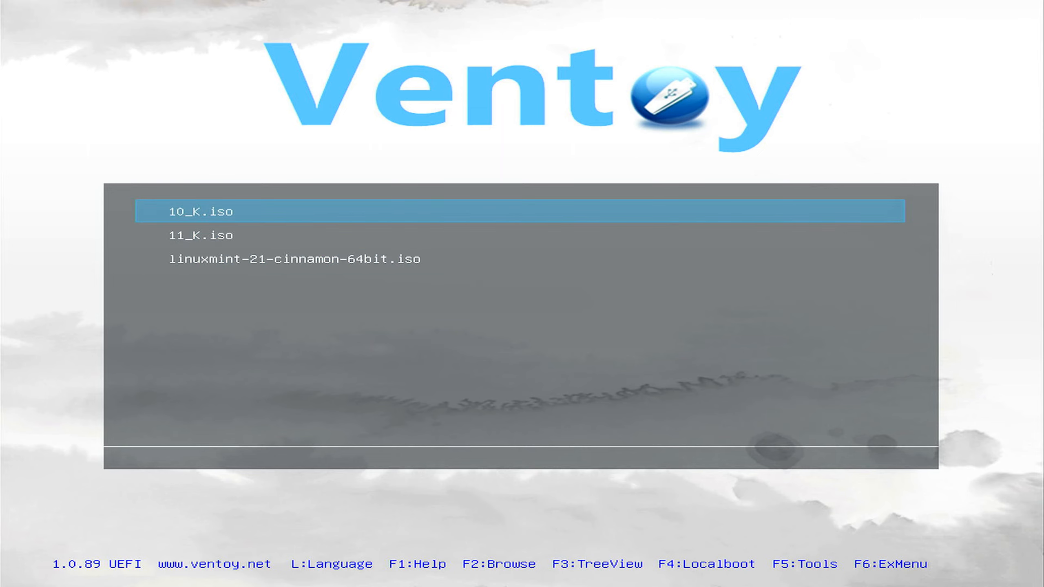
{"action": "key", "text": "Down"}
{"action": "key", "text": "Down"}
{"action": "key", "text": "Up"}
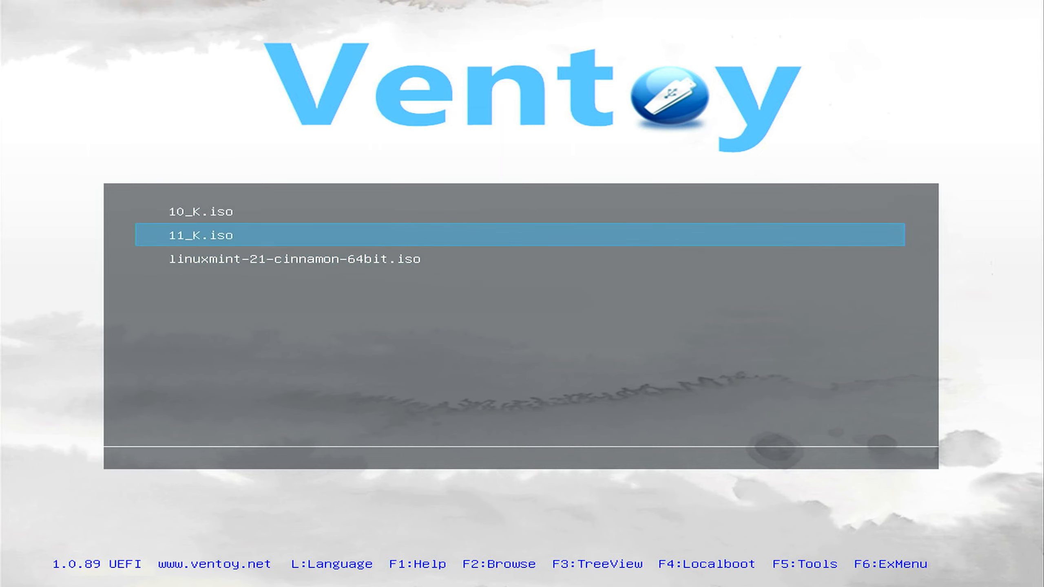
{"action": "key", "text": "Down"}
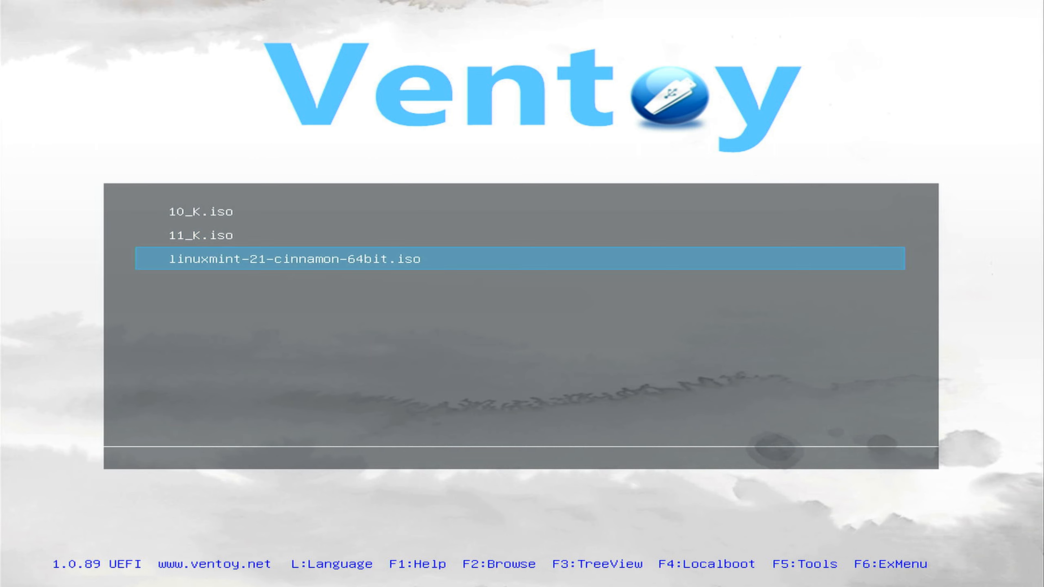
{"action": "key", "text": "Return"}
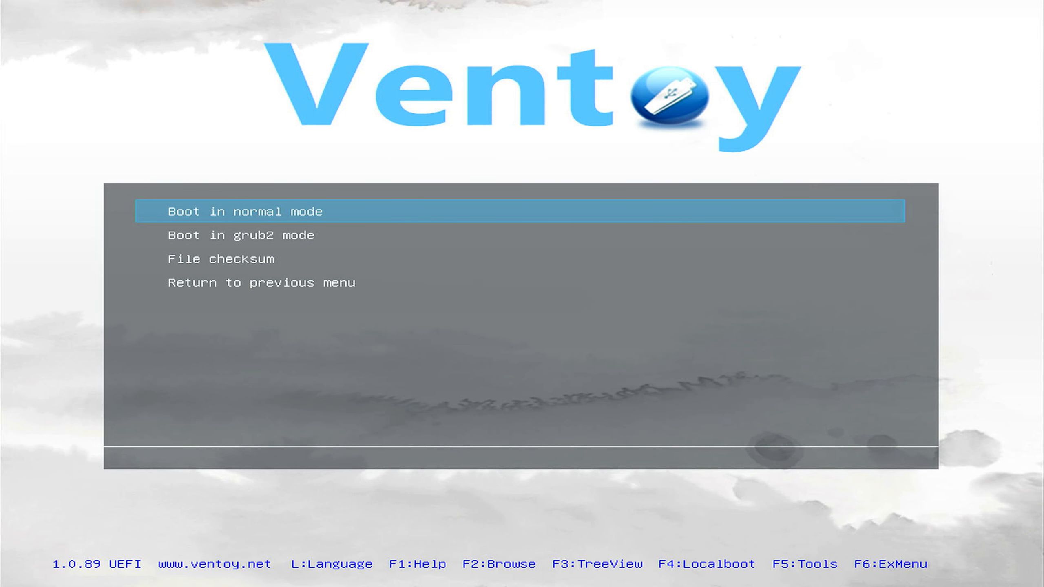